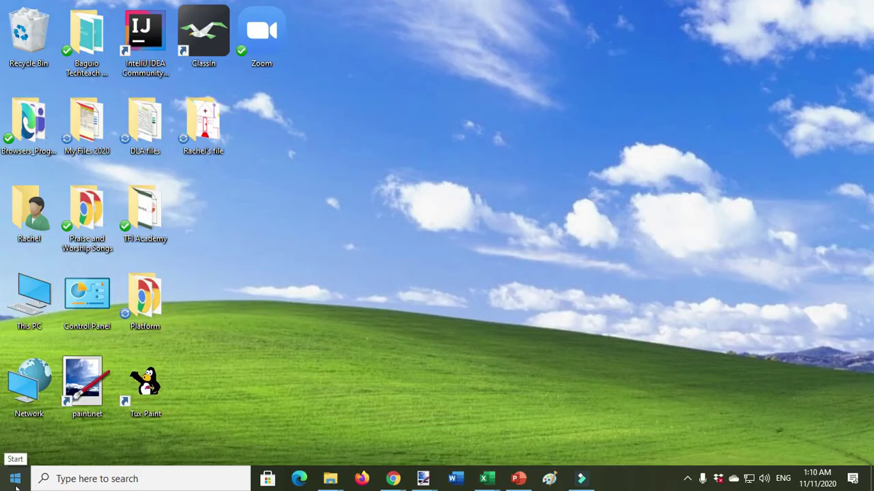
Launch Paint from the Start menu by searching 'pai' and picking the best match
click(17, 485)
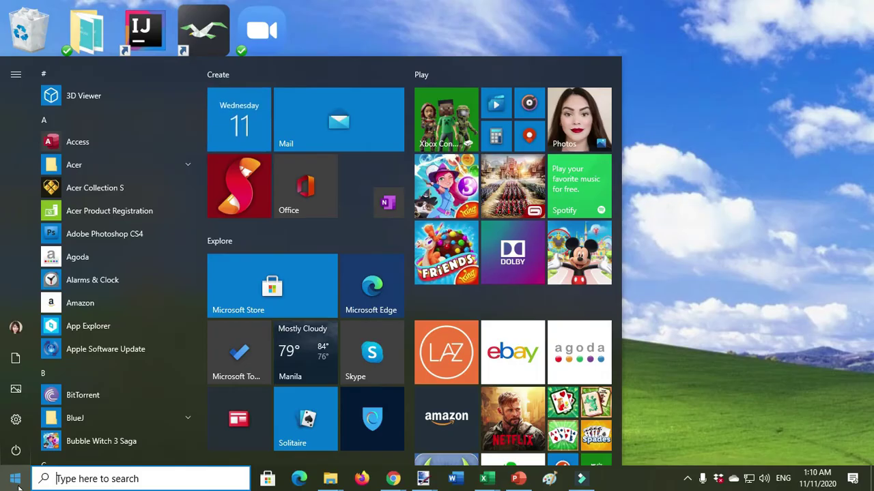
text(pai)
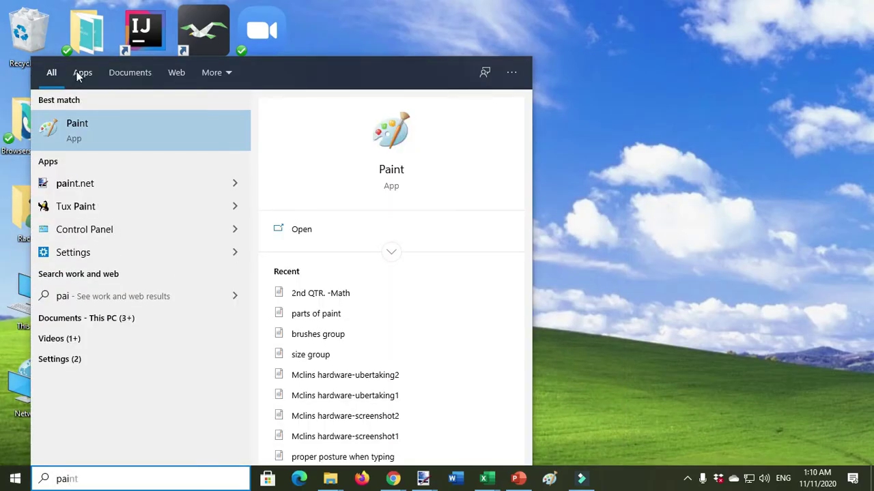
click(64, 136)
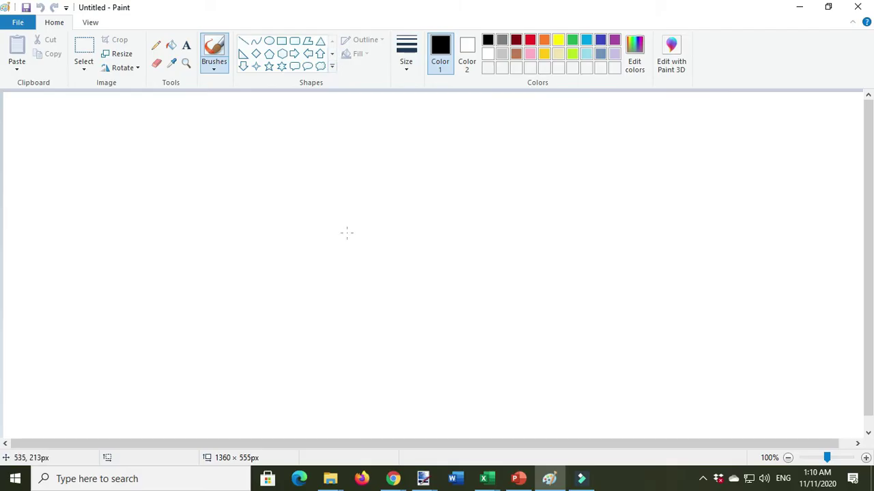
Draw an outlined circle, a rectangle beside it, and a pentagon below the rectangle
click(333, 68)
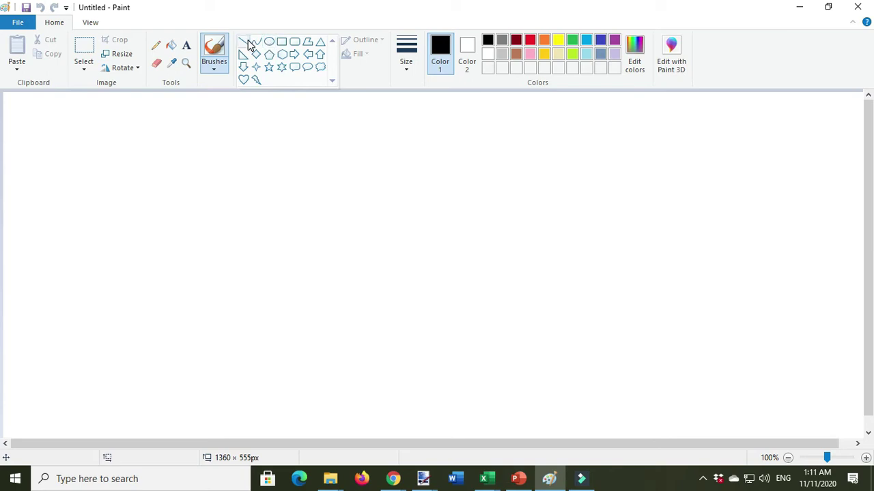
click(270, 41)
drag(181, 145, 236, 198)
click(330, 167)
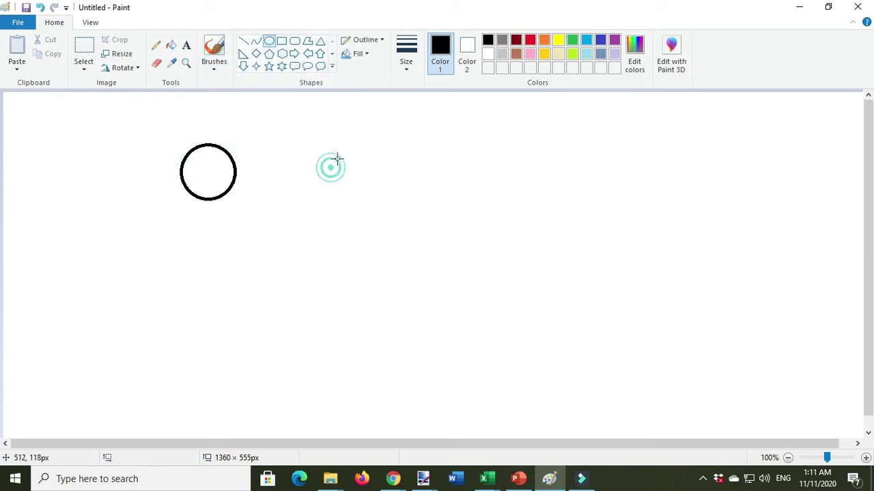
click(281, 41)
drag(280, 136, 446, 205)
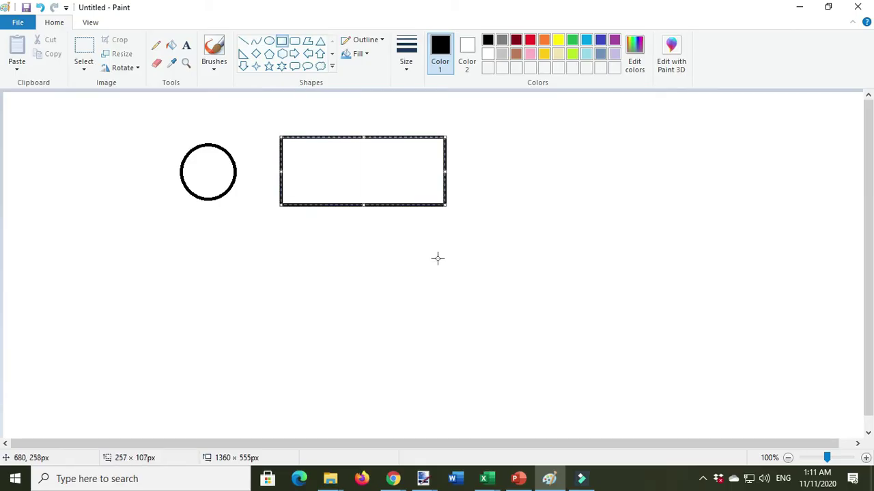
click(438, 258)
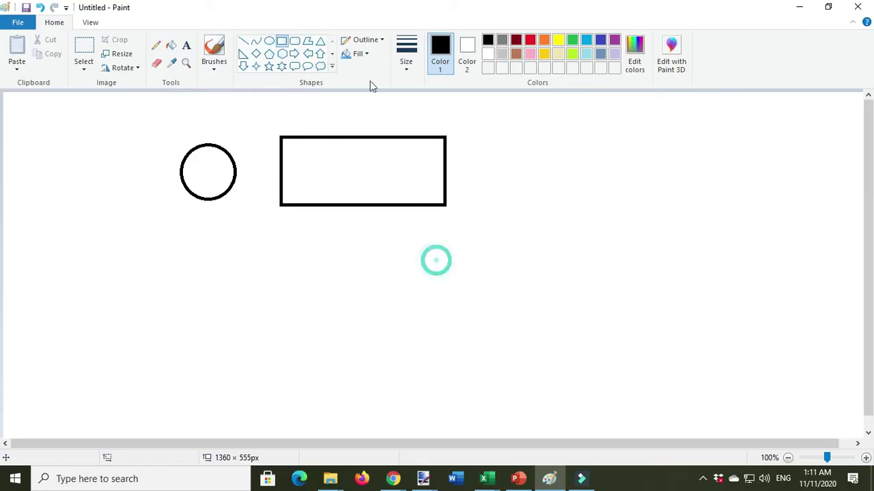
click(269, 56)
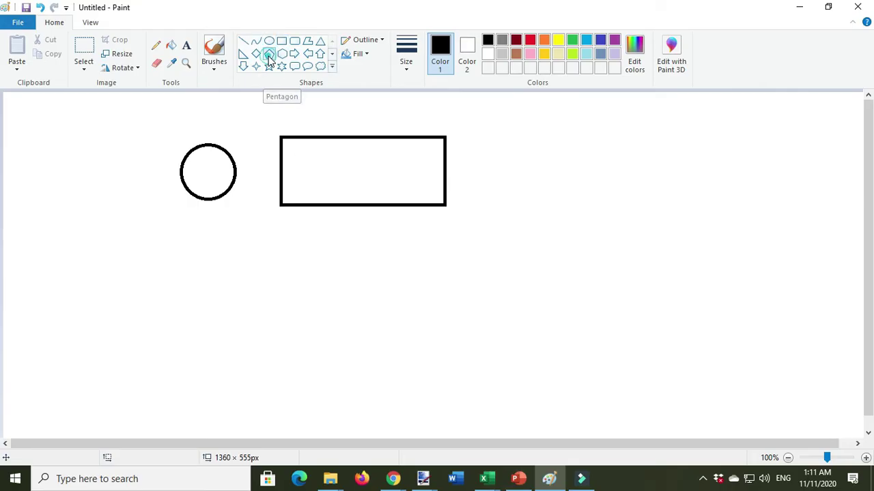
drag(304, 258, 359, 315)
click(408, 293)
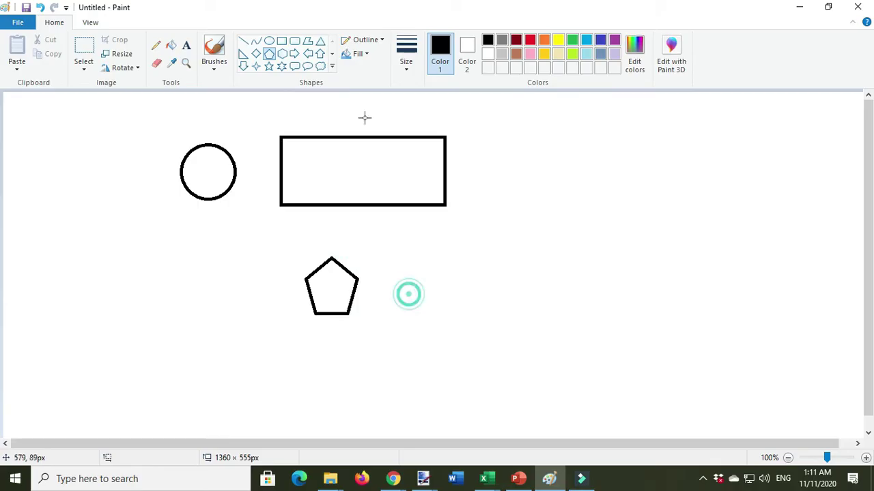
Add a cloud callout, a six-point star below the circle, and a down arrow at left
click(320, 66)
drag(519, 178, 580, 239)
click(560, 317)
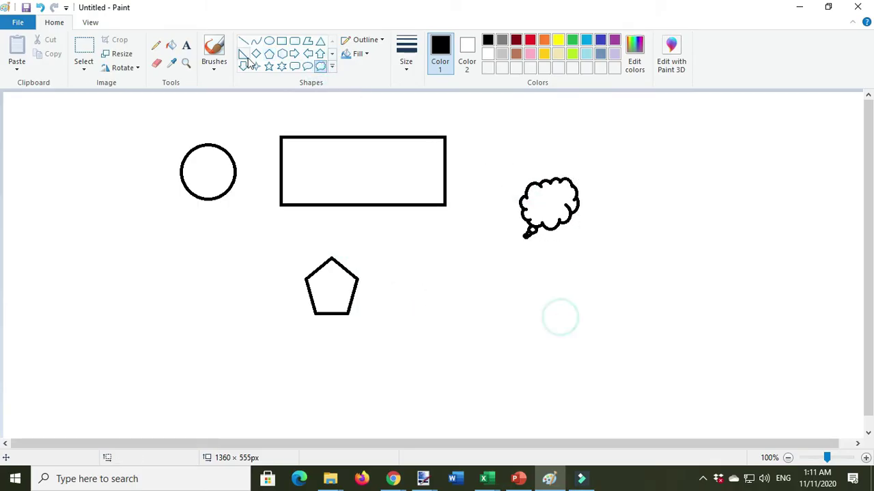
click(281, 66)
drag(210, 211, 255, 252)
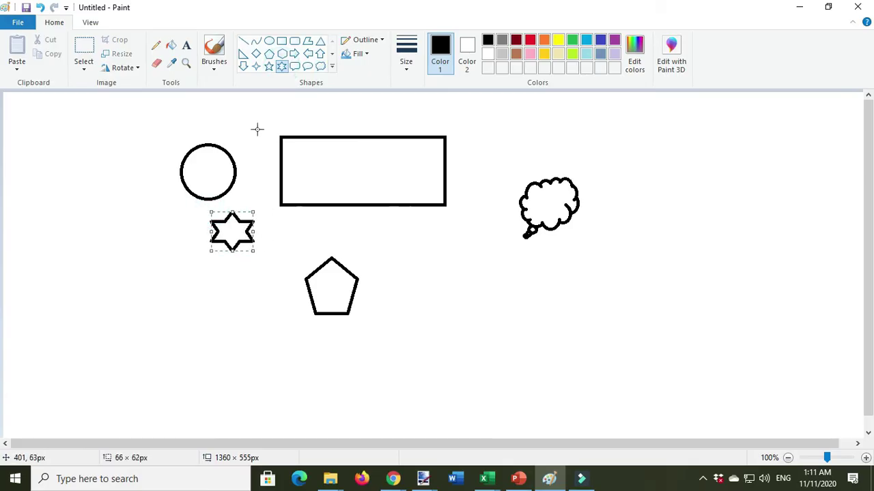
click(257, 125)
click(242, 66)
drag(103, 121, 143, 177)
click(148, 236)
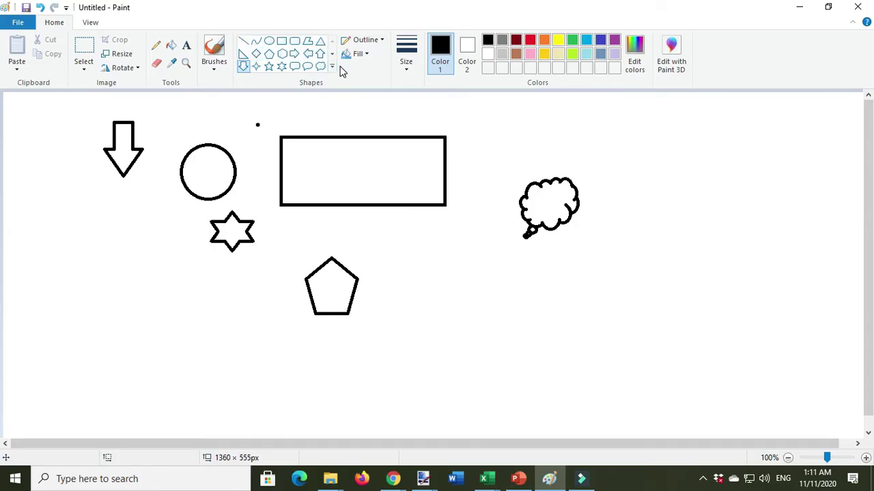
Draw a near-vertical straight line on the left and a curve bent into a D shape
click(246, 42)
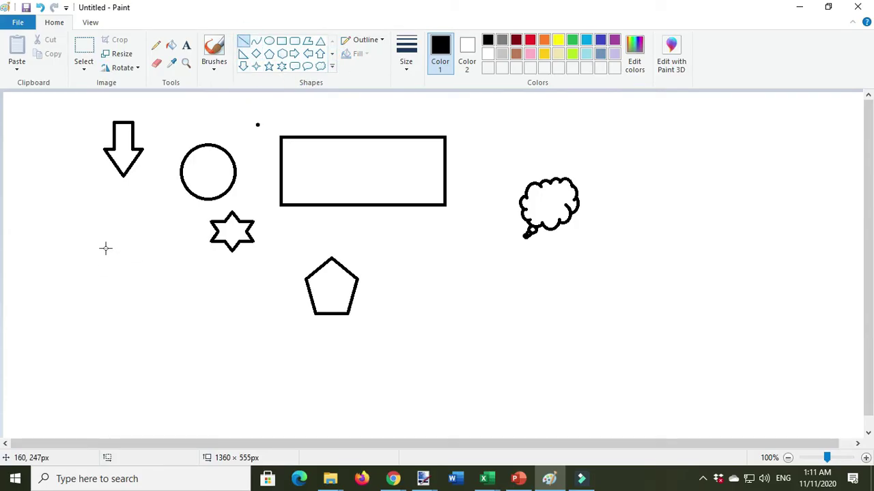
drag(106, 245, 112, 329)
click(140, 327)
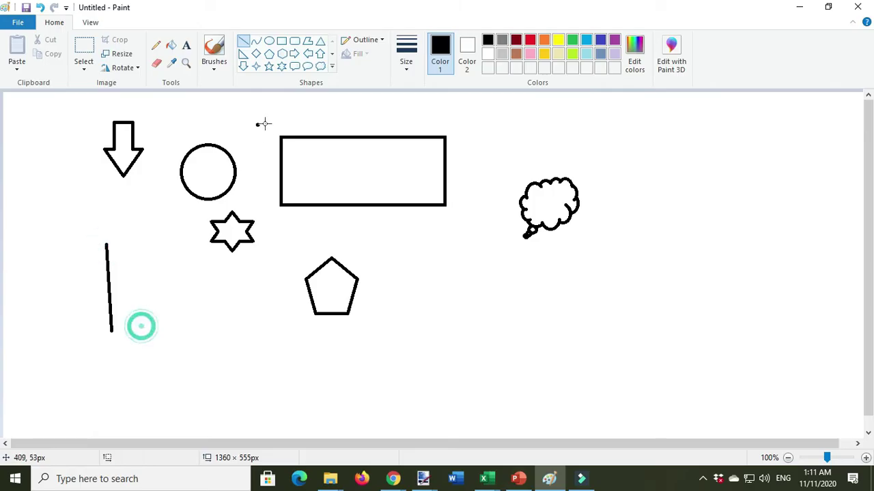
click(256, 41)
mouse_move(438, 260)
mouse_down()
mouse_move(496, 327)
mouse_move(476, 286)
mouse_move(541, 250)
mouse_up()
click(612, 295)
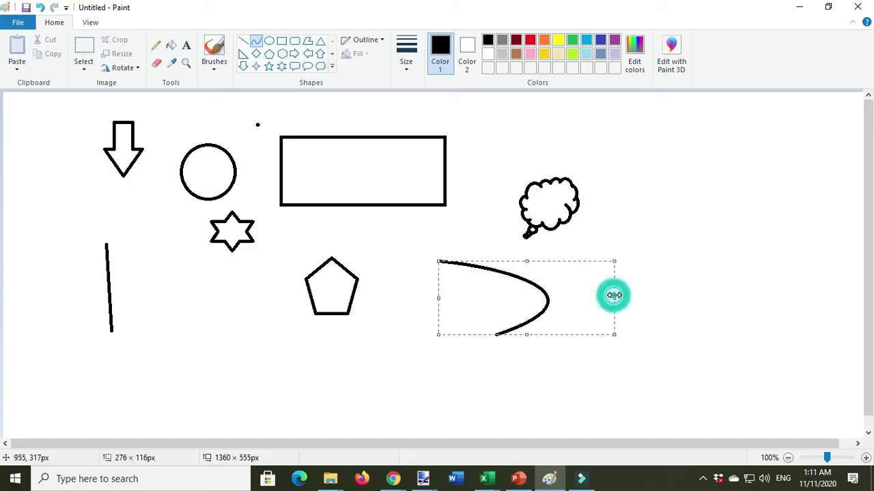
click(656, 205)
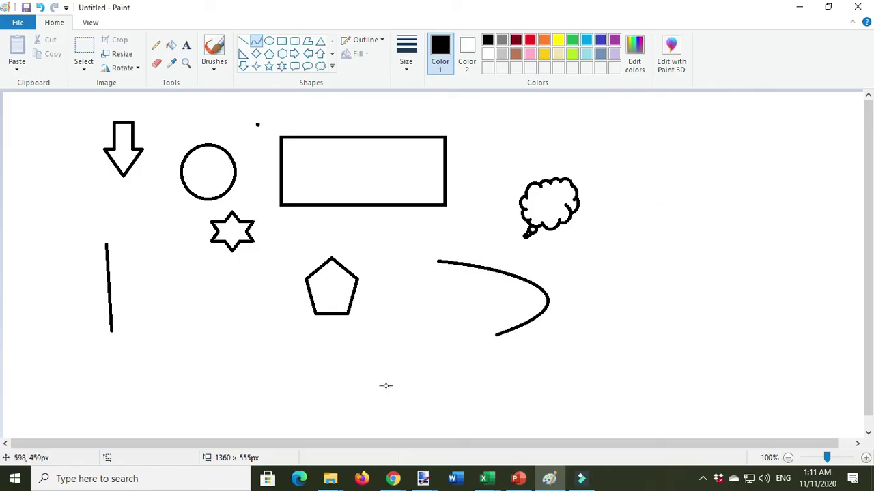
Start a new image with File > New, choosing Don't Save for the practice shapes
click(15, 24)
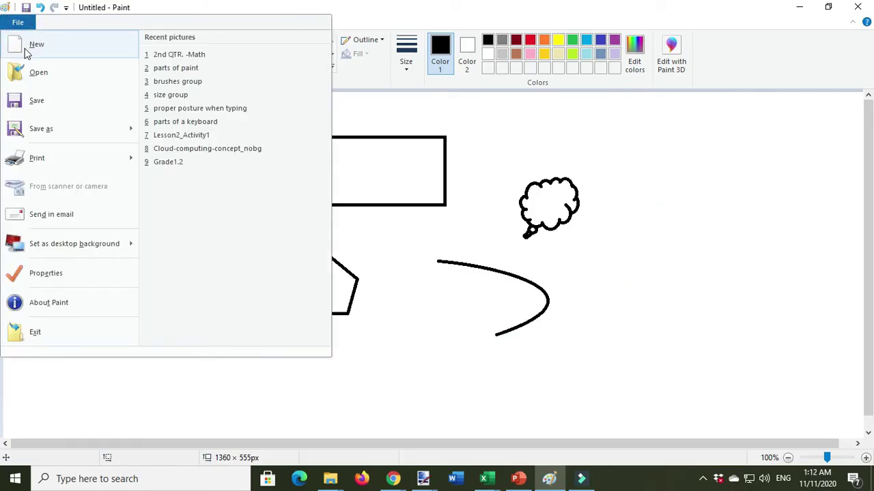
click(36, 46)
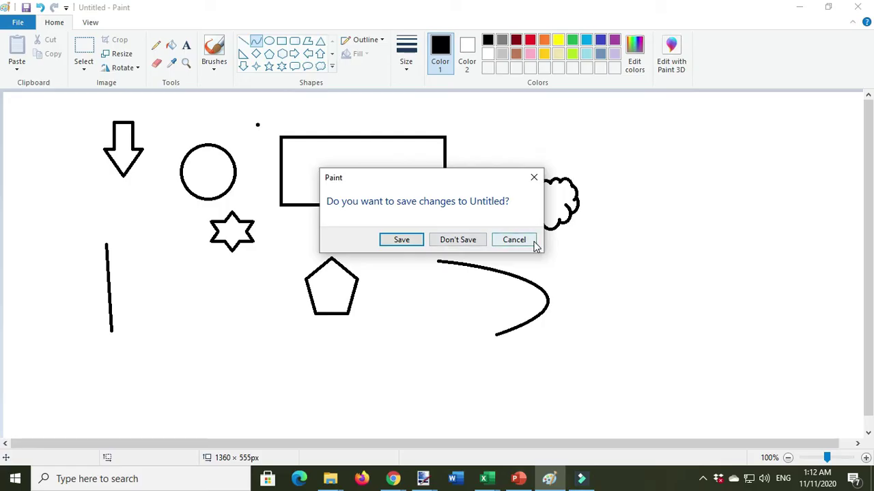
click(457, 239)
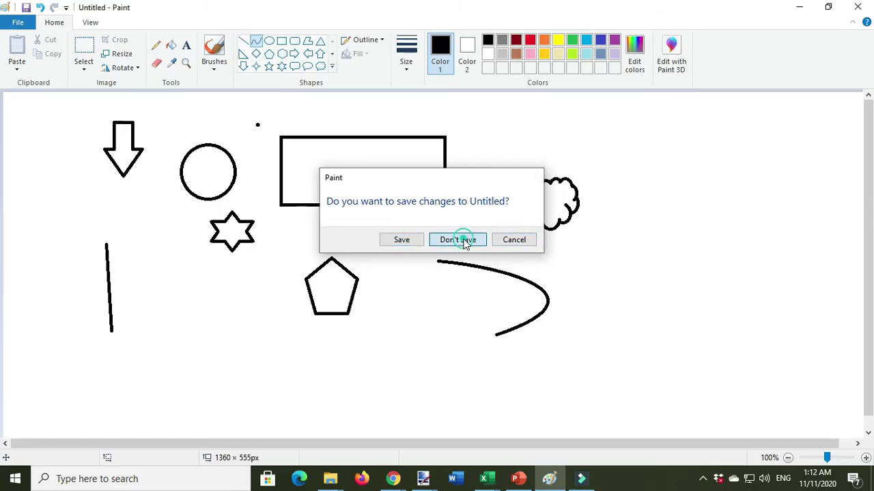
click(332, 71)
Draw a triangle near the top of the canvas, then enlarge and flatten it into a wide roof
click(321, 42)
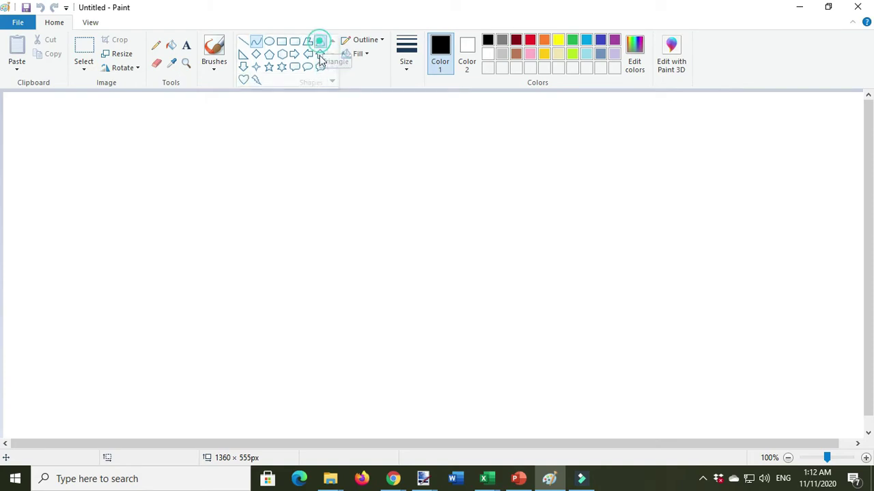
drag(299, 94, 521, 247)
drag(468, 202, 442, 187)
drag(506, 248, 589, 286)
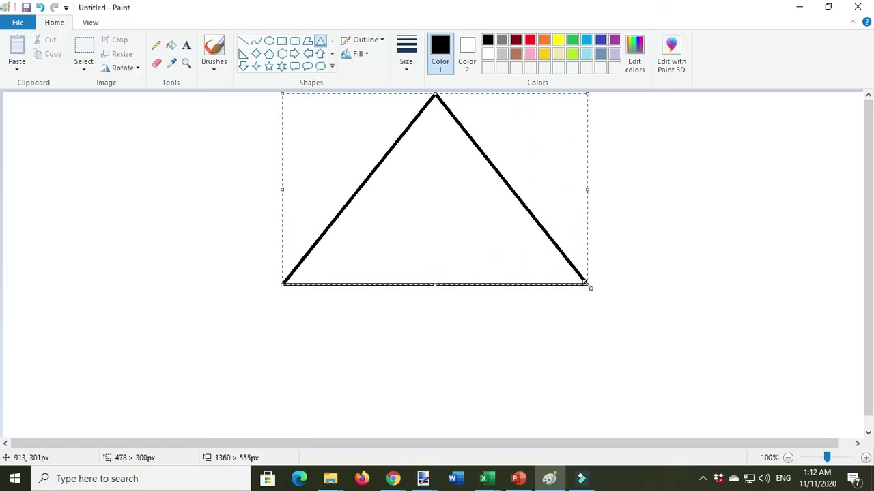
drag(495, 226, 462, 225)
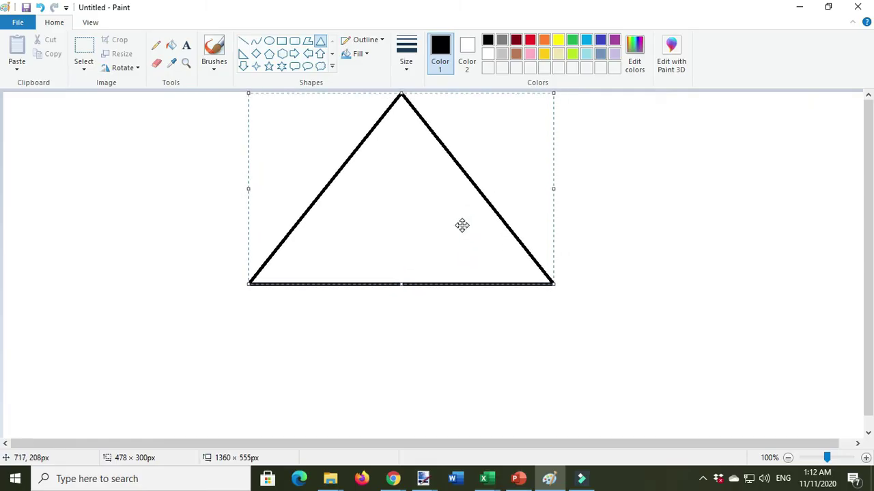
drag(407, 287, 402, 249)
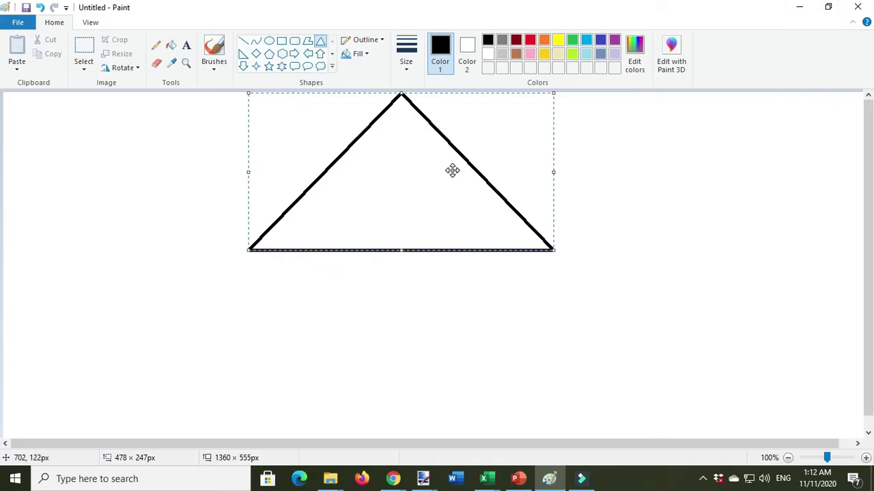
Give the roof triangle a solid fill, green colour and marker outline, then commit it
click(367, 55)
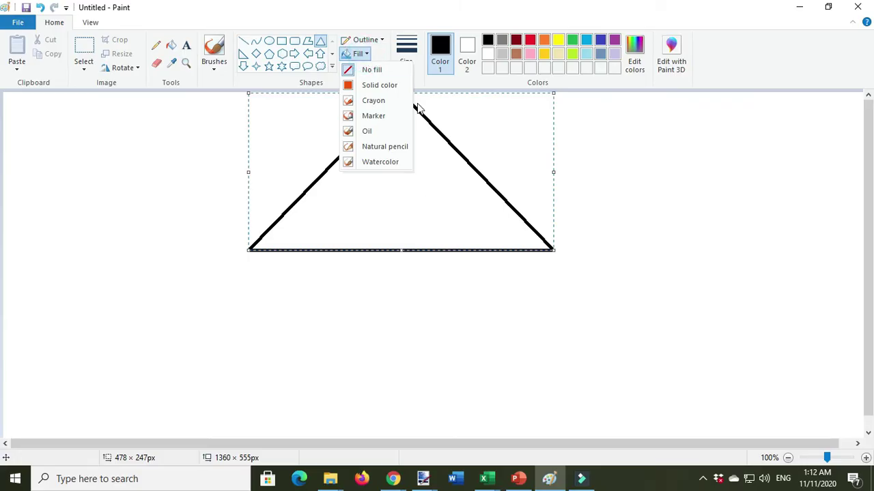
click(382, 86)
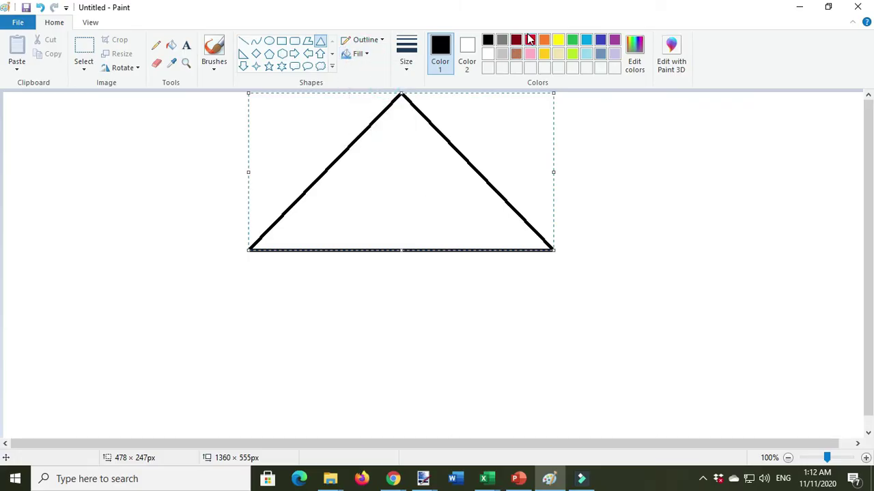
click(573, 42)
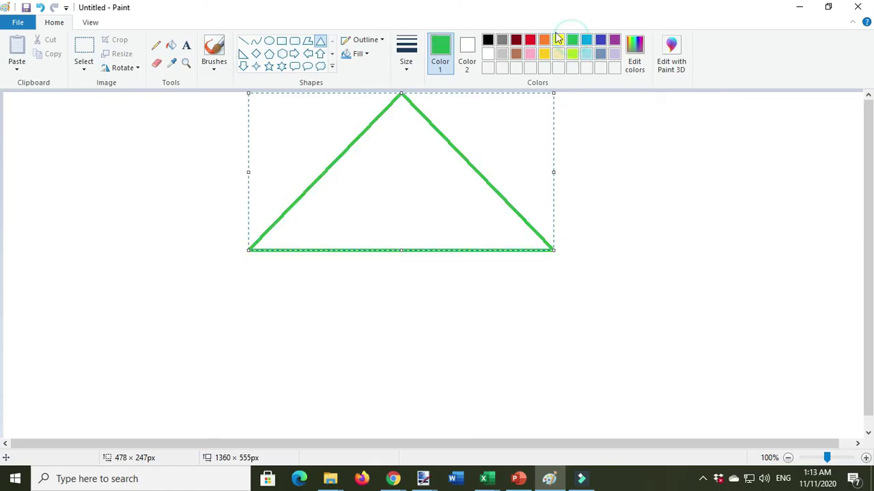
click(384, 40)
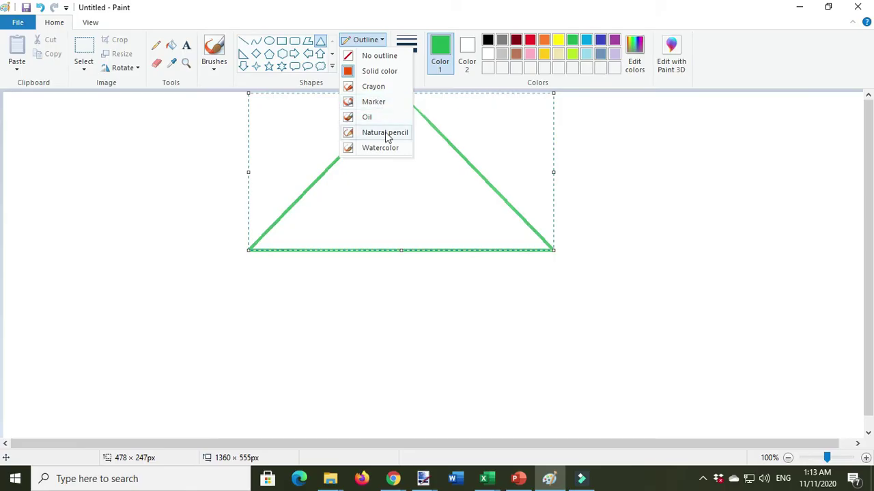
click(385, 102)
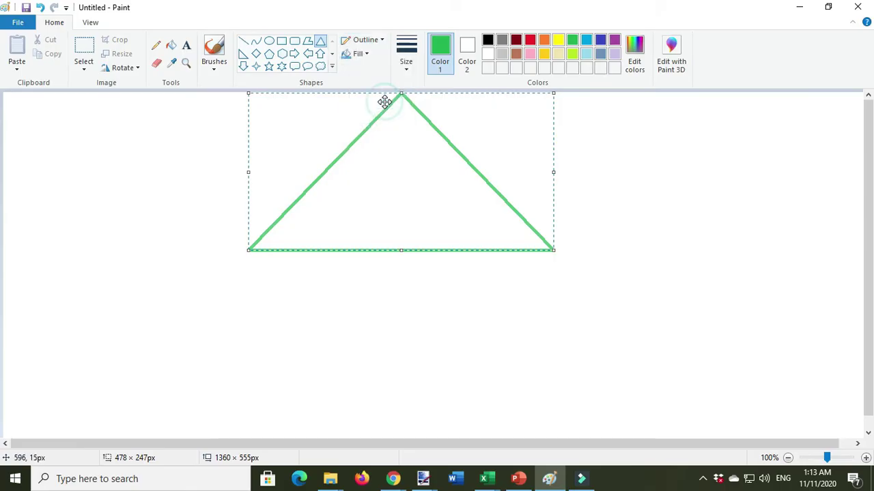
click(631, 241)
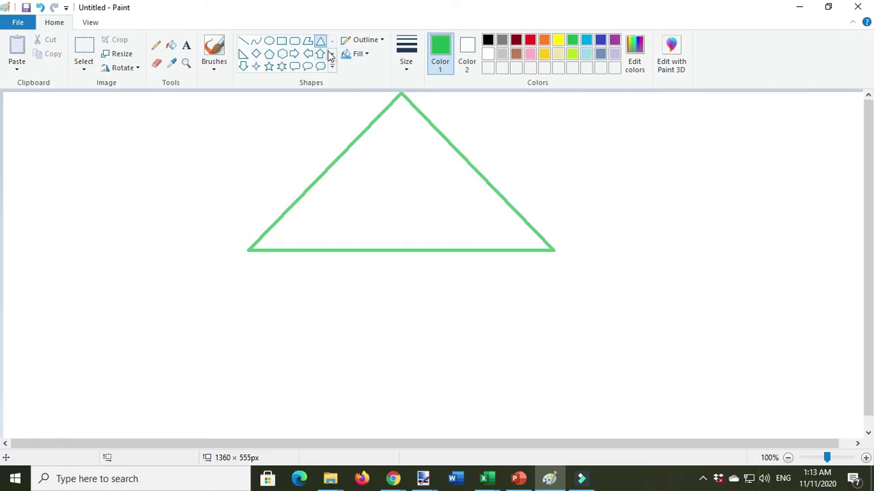
Draw the house walls as a rectangle below the roof and switch outlines to marker
click(283, 41)
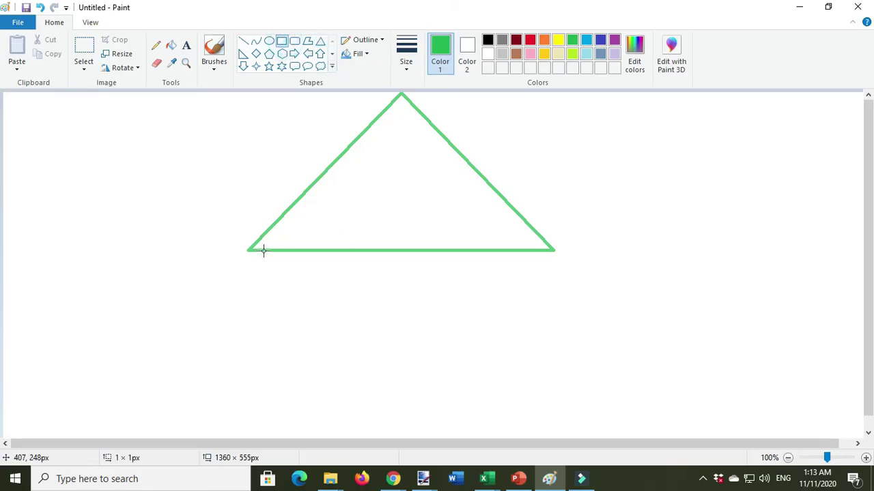
drag(263, 251, 537, 440)
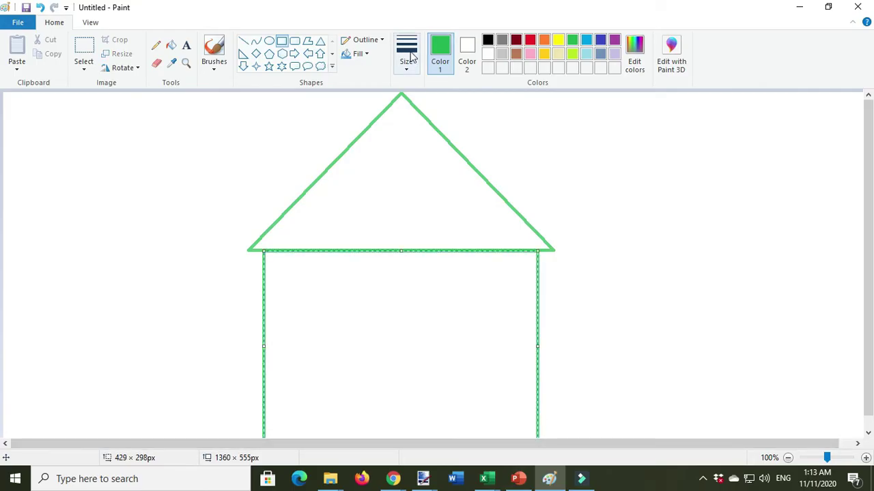
click(383, 41)
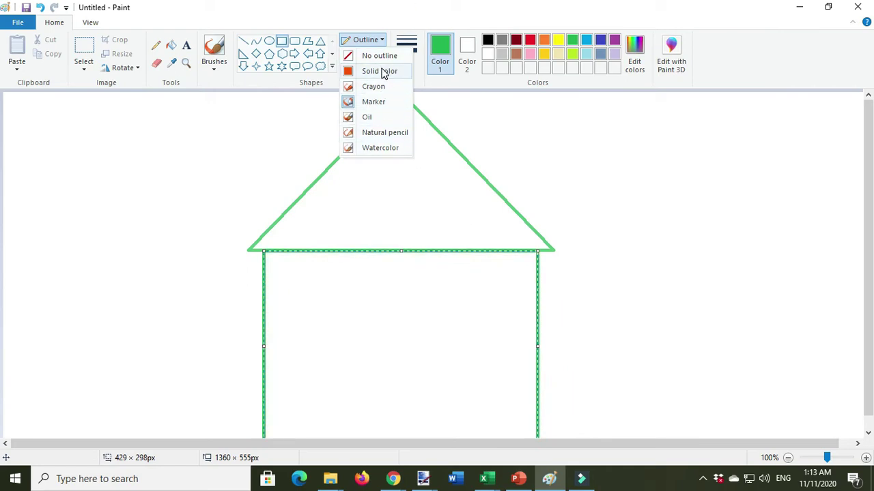
click(380, 102)
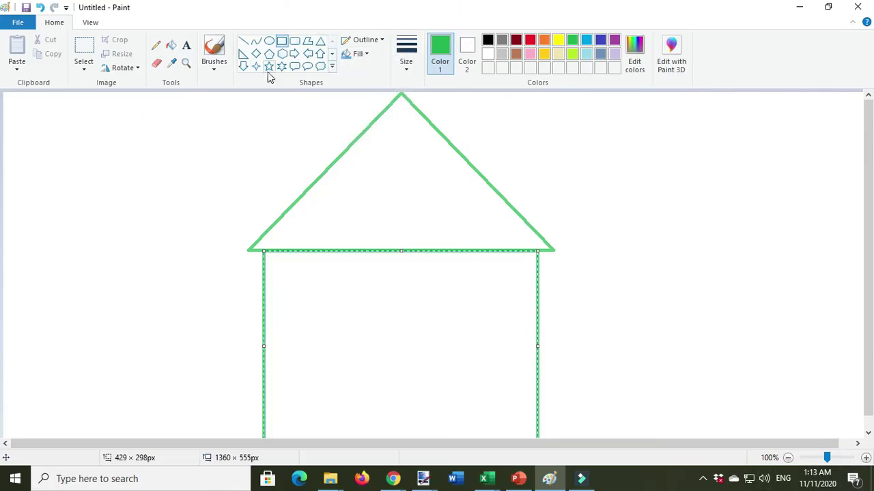
Draw a left window, a tall central door and a right window on the wall
click(282, 42)
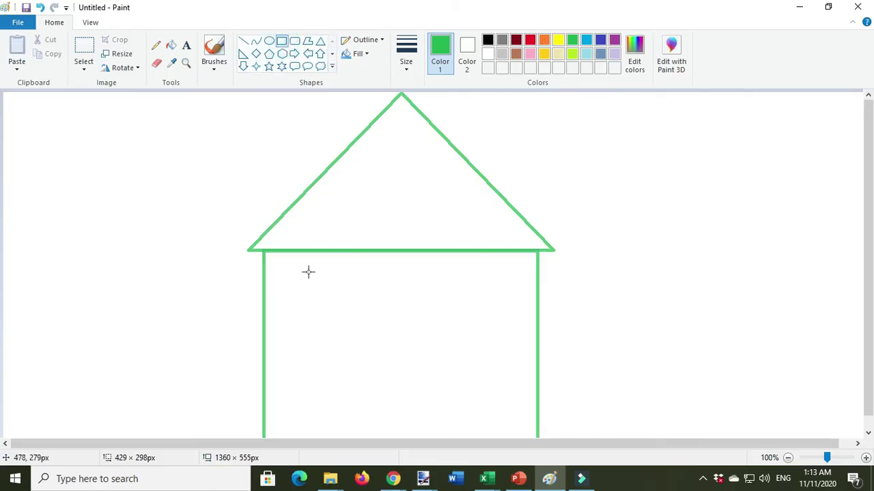
drag(282, 265, 344, 354)
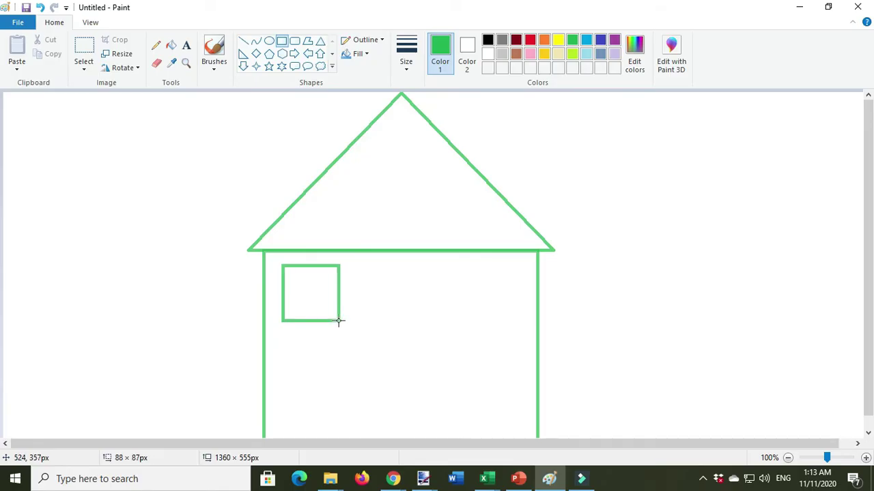
drag(339, 321, 339, 321)
click(511, 289)
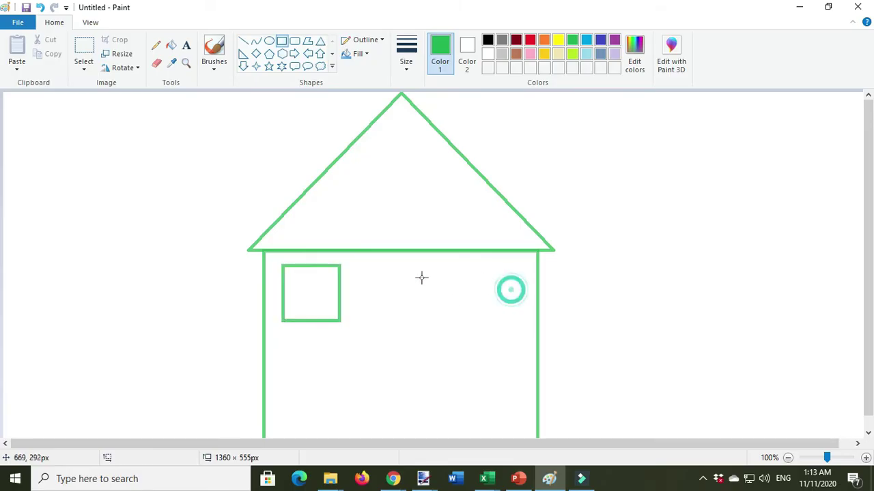
drag(373, 251, 431, 441)
click(570, 323)
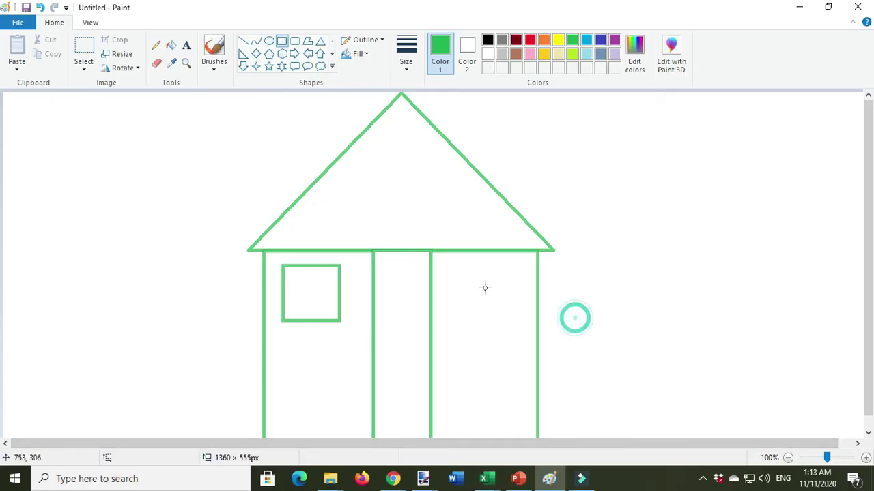
drag(460, 271, 523, 324)
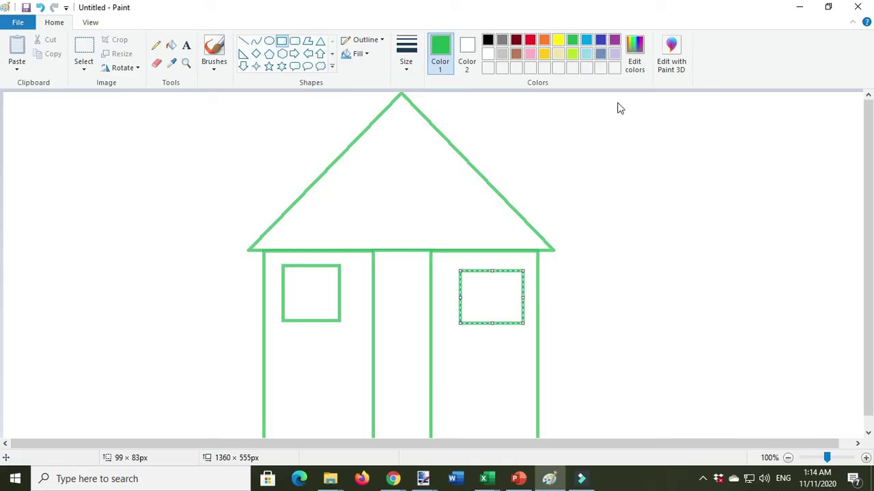
click(703, 116)
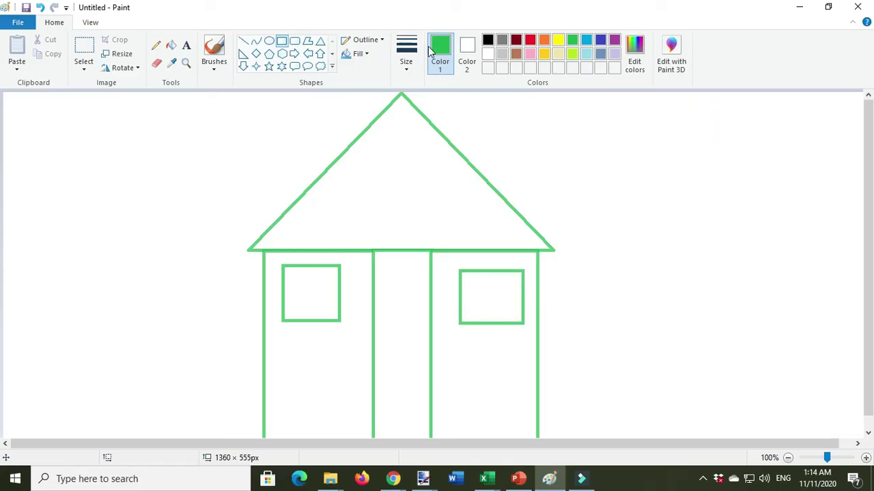
click(332, 66)
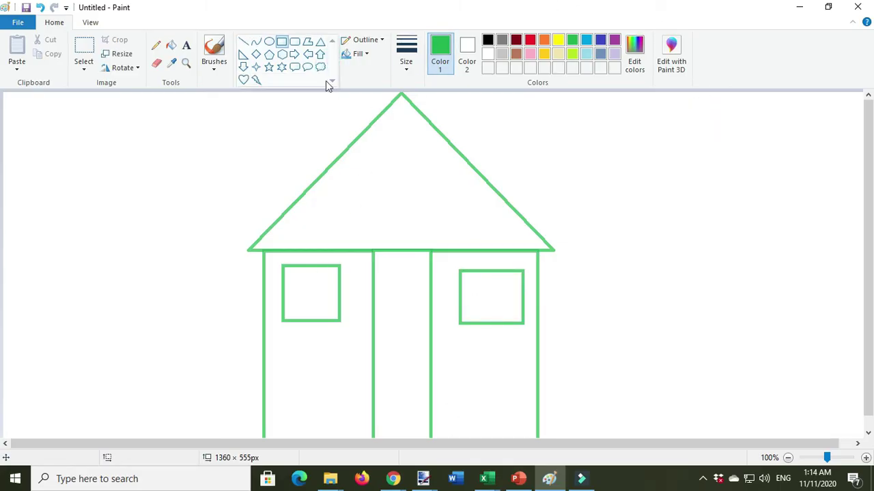
click(244, 80)
Draw a small heart on the door and a four-point star on the roof
drag(405, 334, 432, 357)
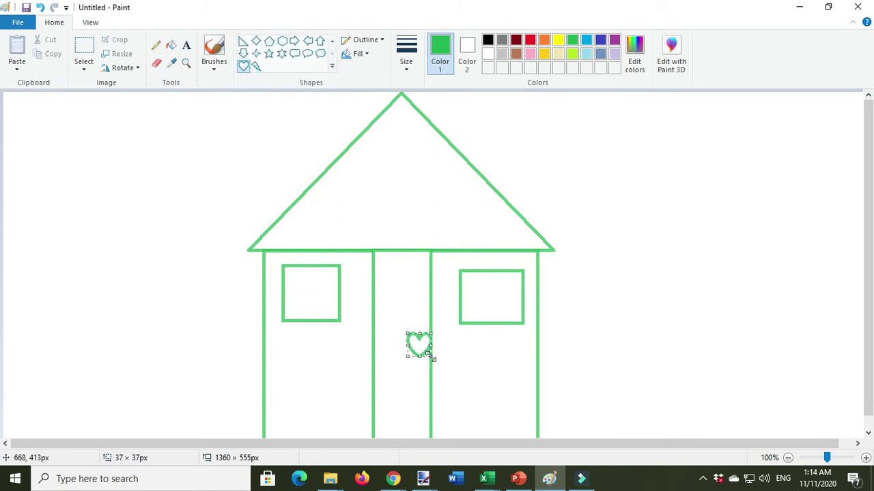
click(653, 188)
click(257, 53)
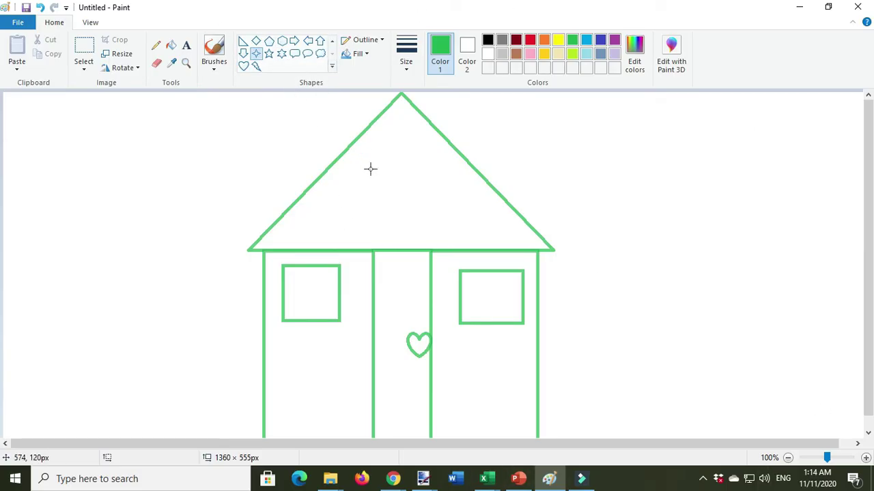
drag(383, 164, 424, 200)
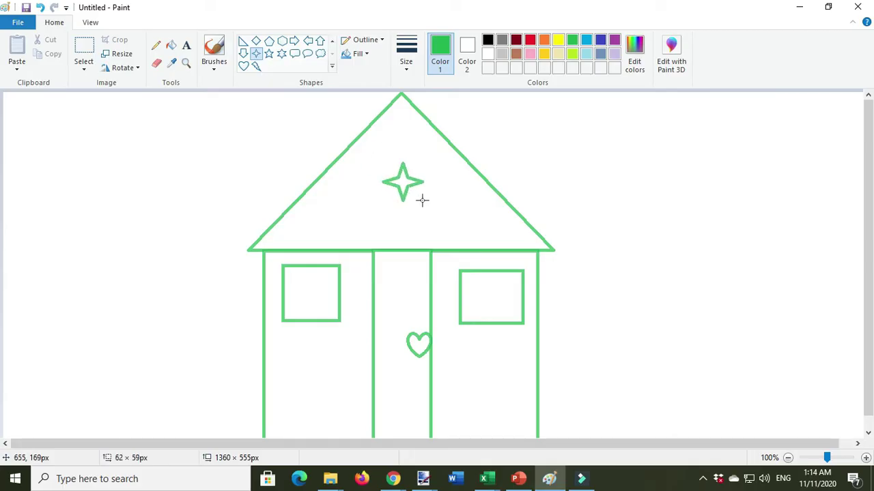
Make the roof star brown with a crayon outline and marker fill
click(516, 56)
click(366, 54)
click(382, 87)
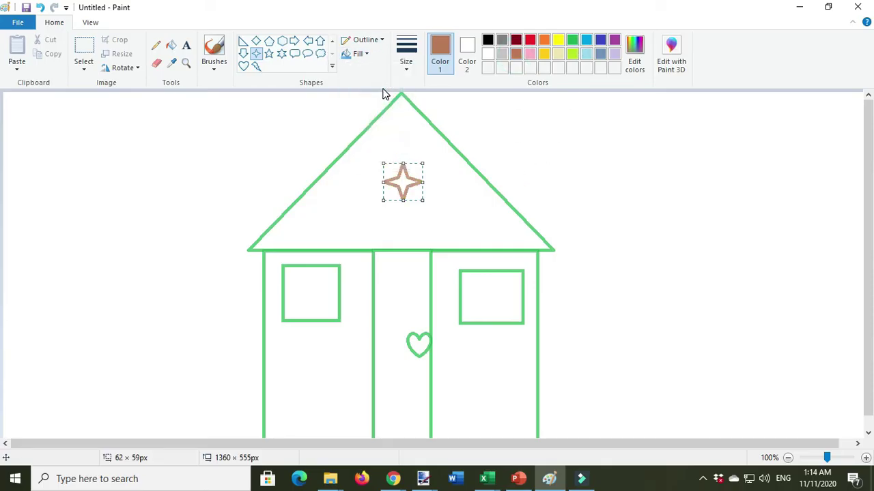
click(365, 54)
click(381, 39)
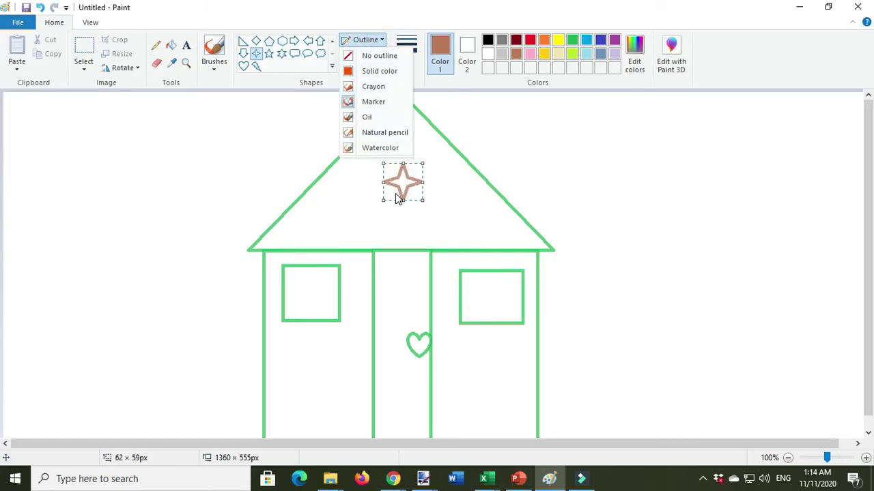
click(380, 86)
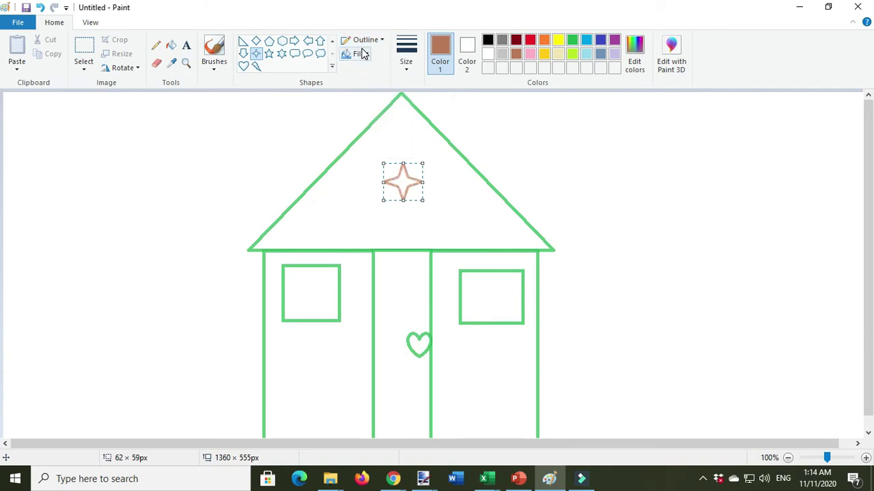
click(358, 54)
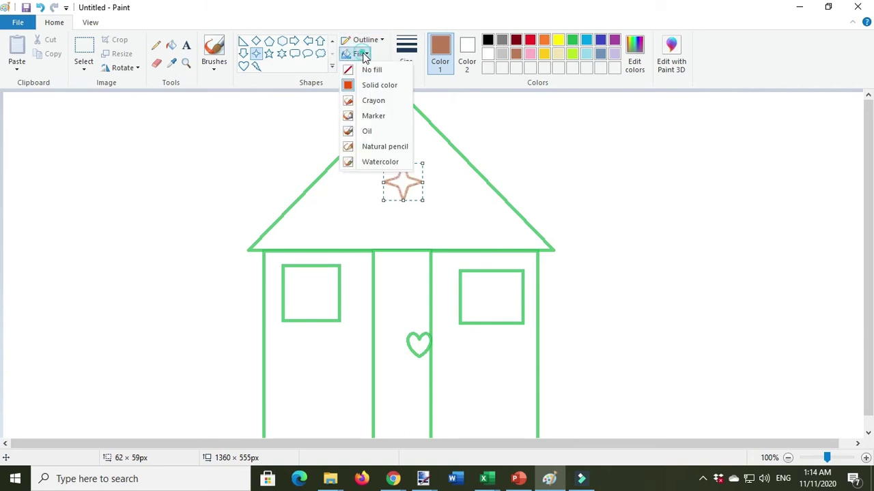
click(374, 115)
click(616, 159)
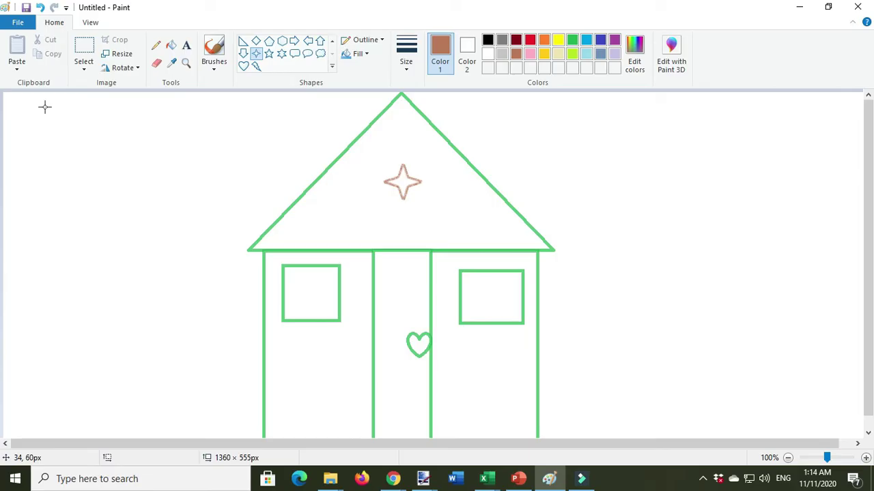
Draw brown rectangular panes inside the left and right windows
click(331, 68)
click(281, 40)
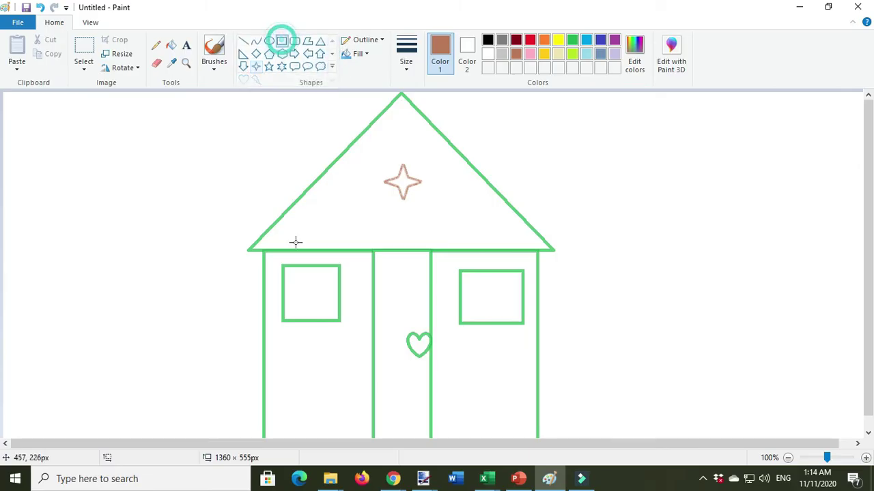
drag(294, 277, 327, 308)
click(465, 309)
drag(473, 283, 511, 305)
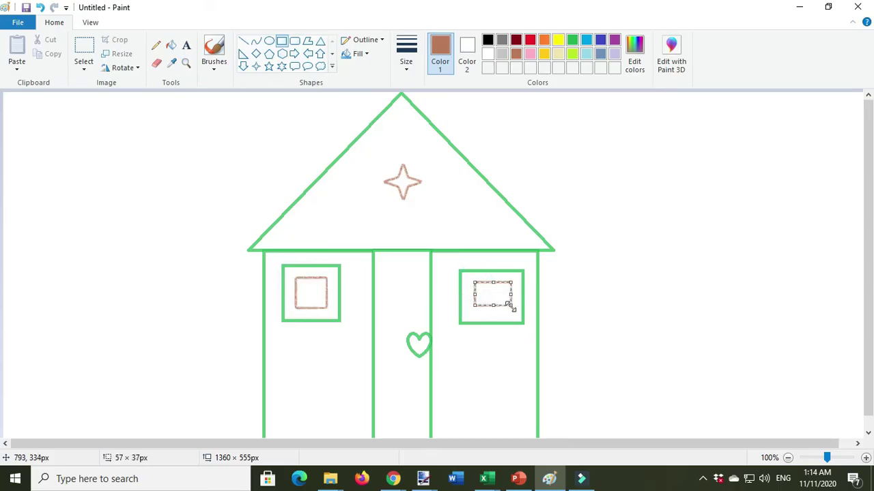
click(831, 294)
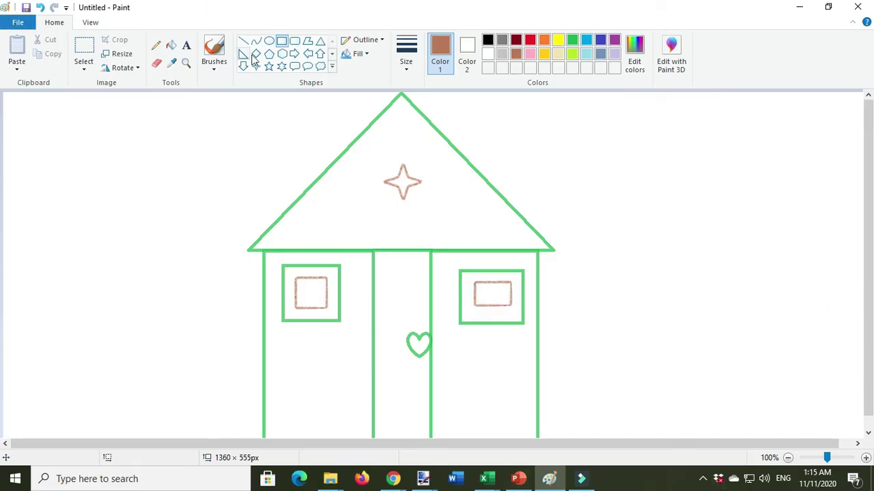
Draw a thin brown fence rail from the right wall to the canvas edge
click(281, 42)
drag(536, 355, 863, 369)
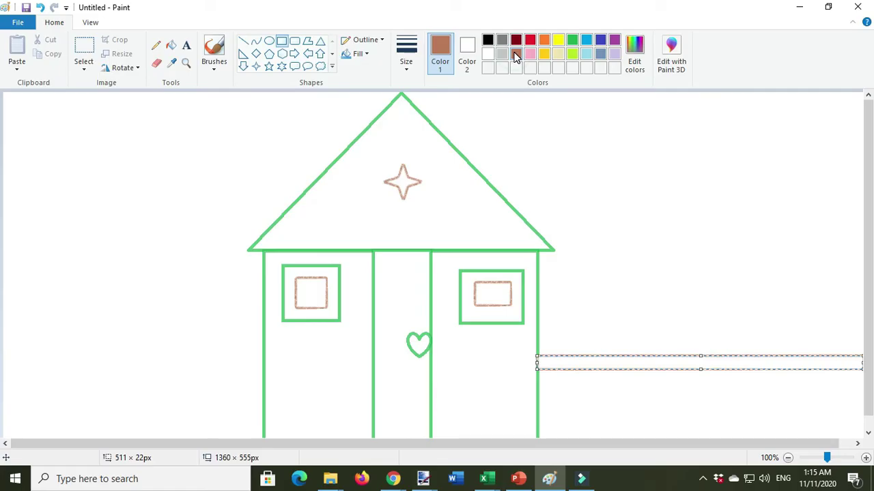
click(154, 289)
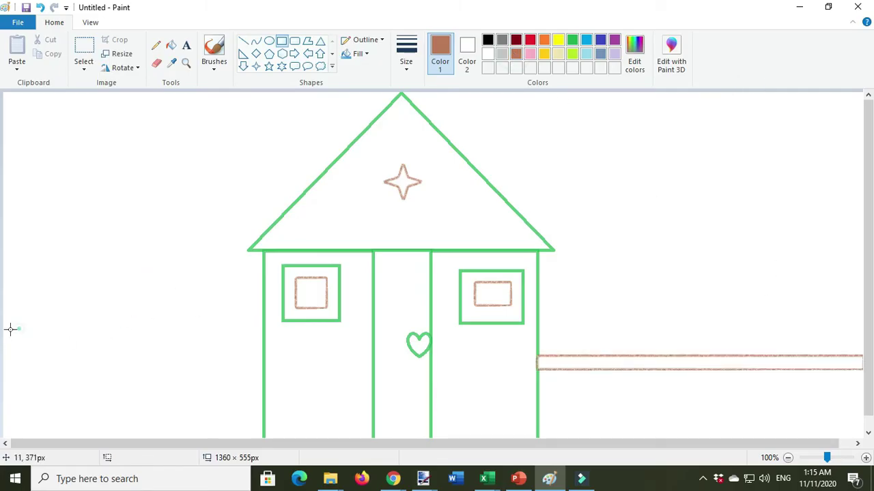
Draw a thin fence rail left of the house with three posts beneath it
drag(260, 358, 6, 325)
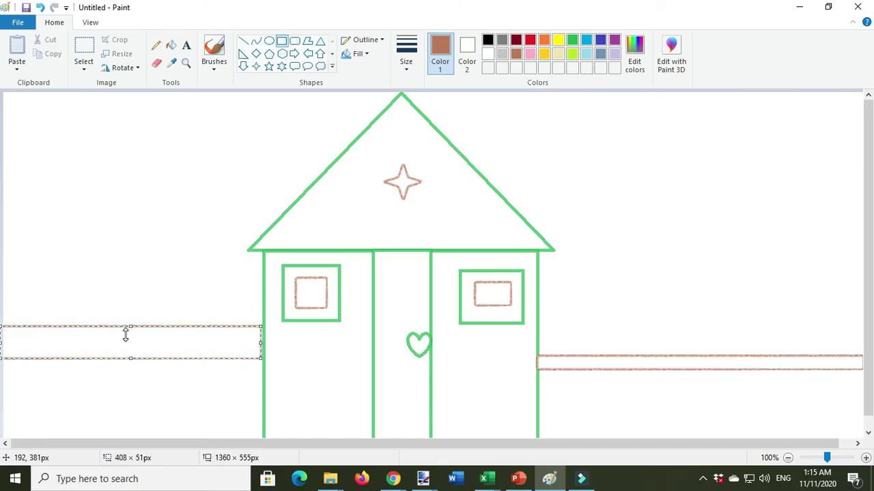
drag(127, 325, 127, 349)
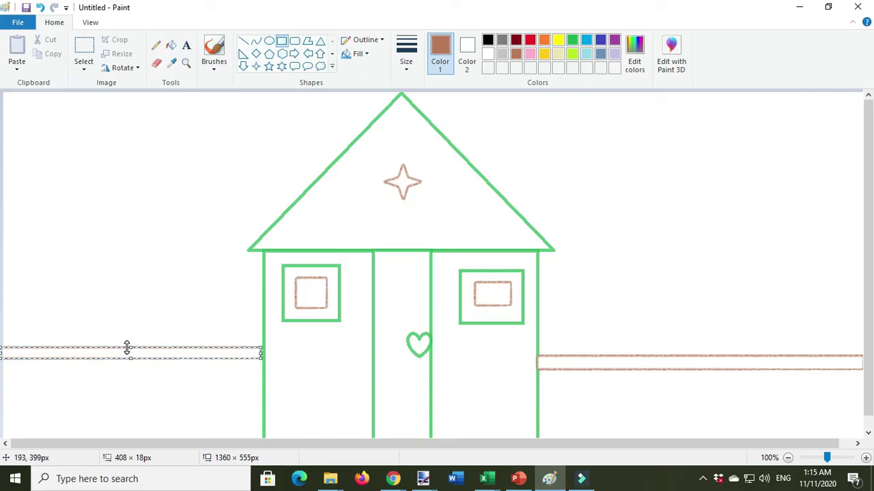
click(140, 404)
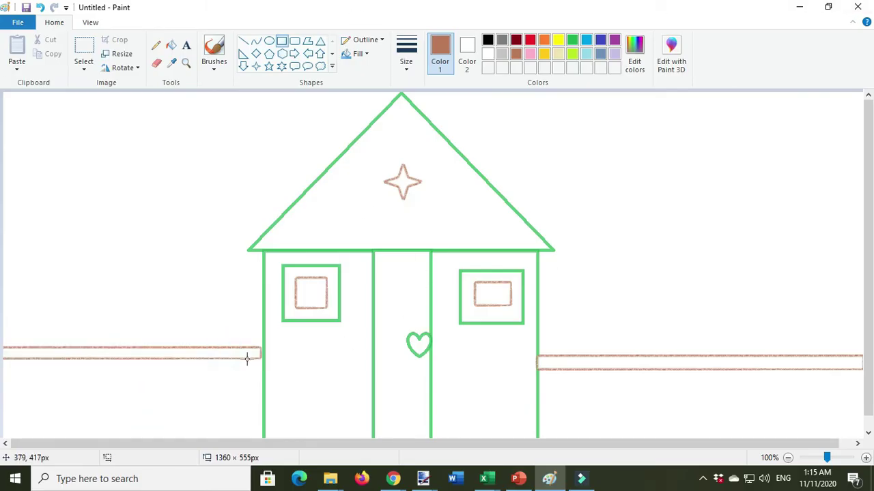
mouse_move(64, 353)
mouse_down()
mouse_move(74, 384)
mouse_move(71, 438)
mouse_up()
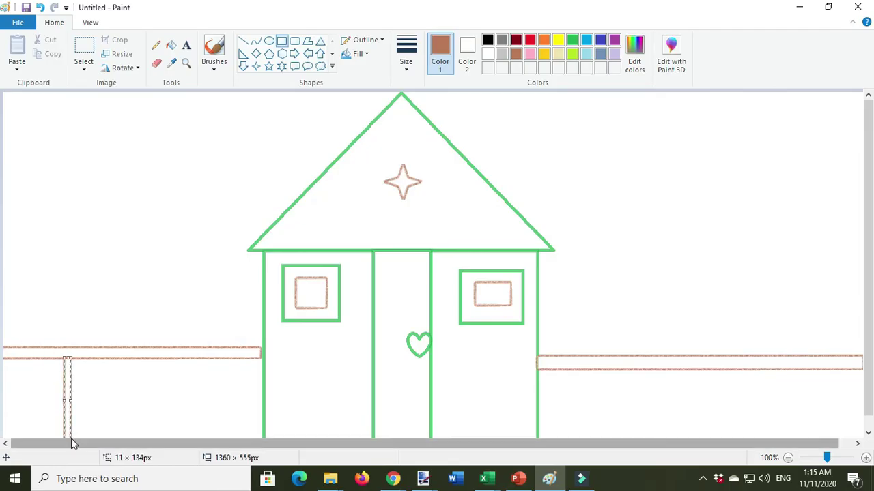
click(149, 386)
drag(124, 355, 131, 439)
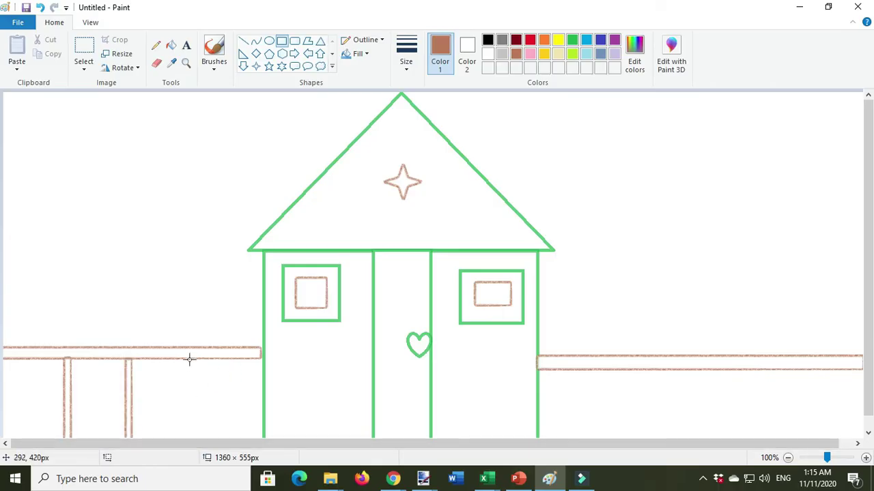
drag(188, 357, 198, 445)
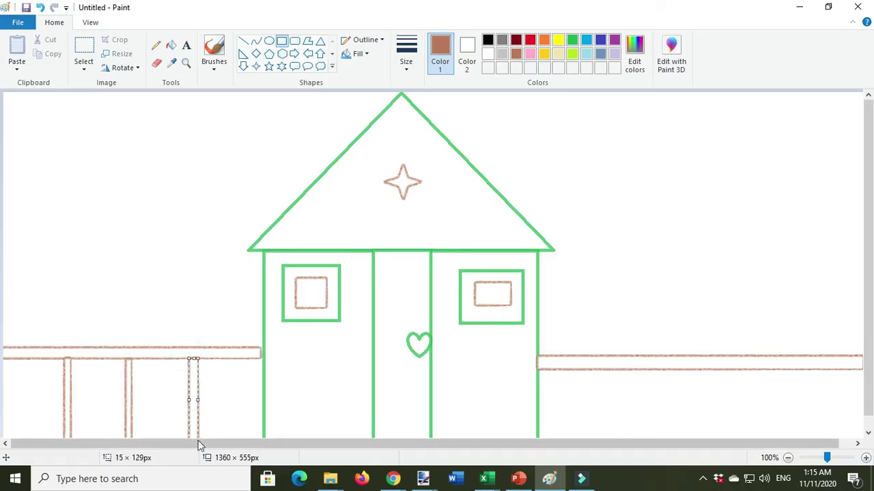
Add three brown posts beneath the right fence rail
drag(638, 370, 649, 440)
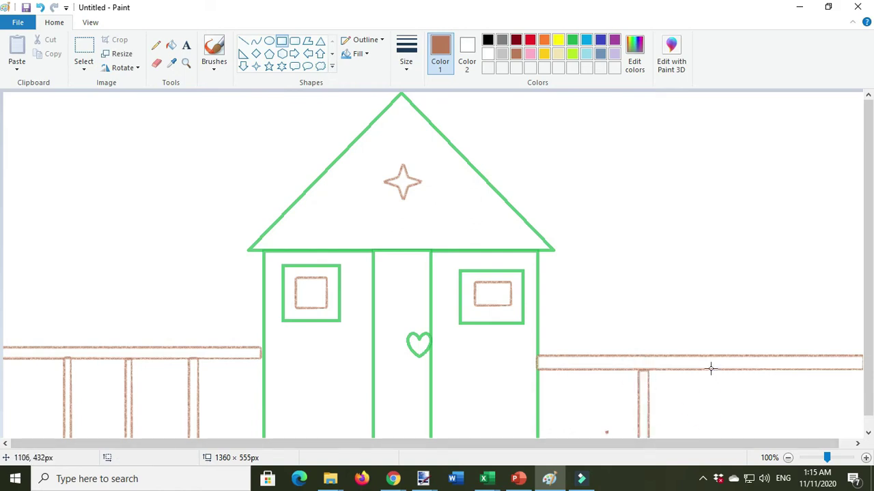
drag(710, 368, 720, 446)
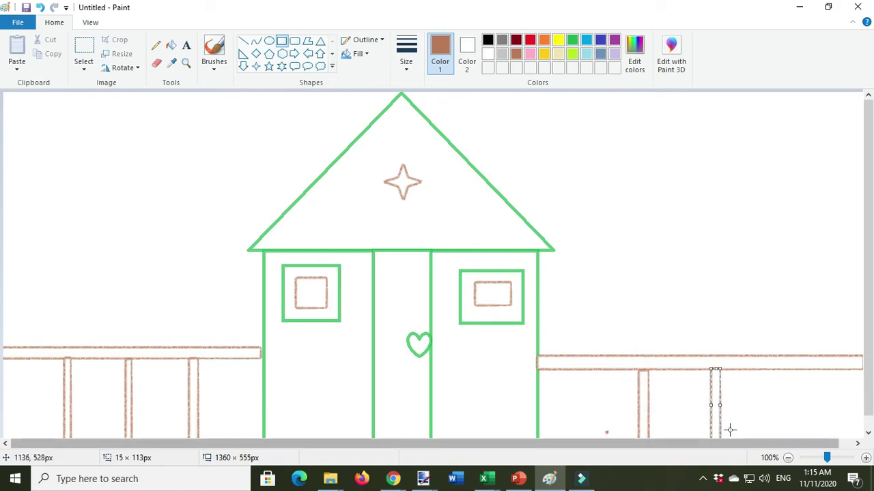
click(728, 428)
drag(778, 368, 788, 445)
click(787, 281)
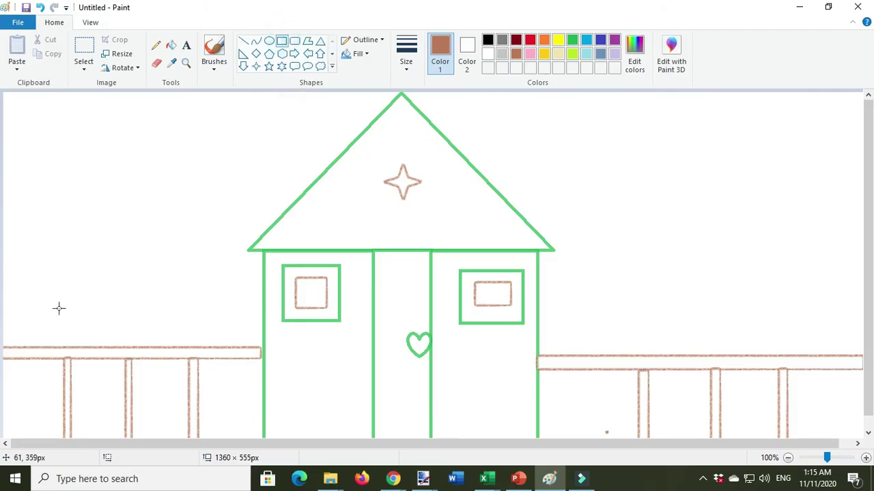
Draw a tall lamp-post rectangle on the left rail topped by a large circle
drag(60, 239, 115, 348)
click(155, 163)
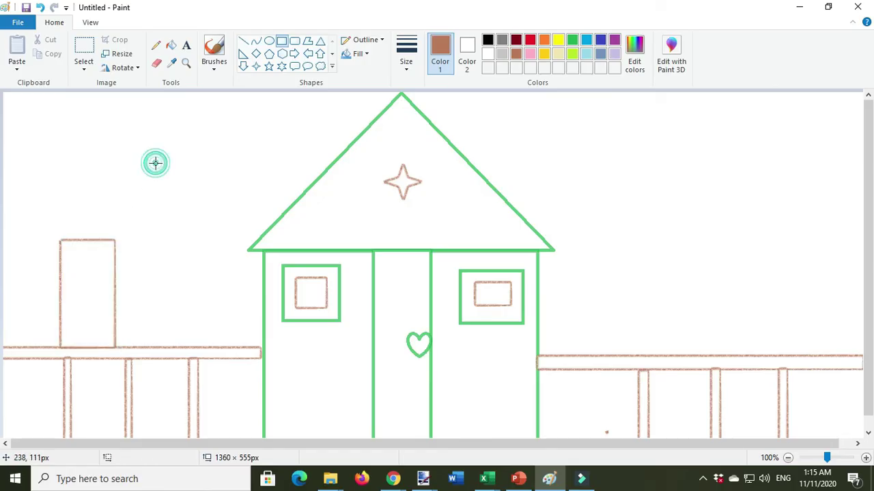
click(270, 41)
drag(37, 143, 139, 241)
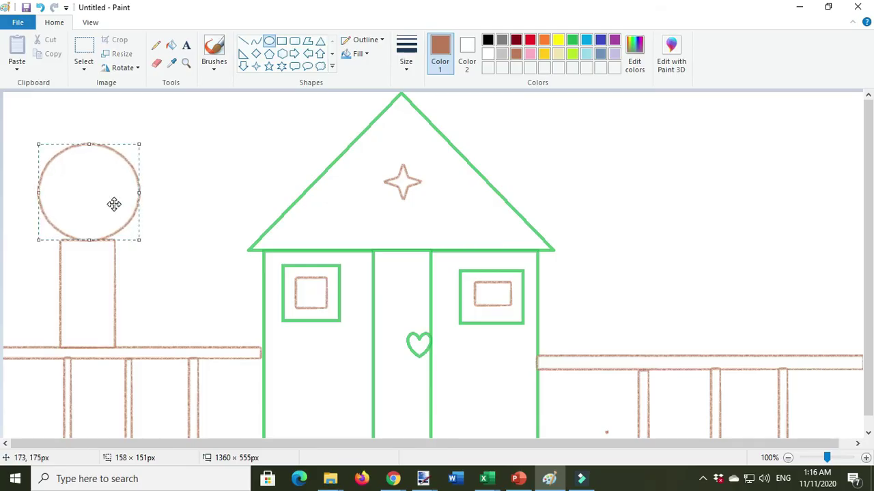
click(263, 152)
Draw a smaller circle inside the lamp head and center it
drag(64, 164, 122, 221)
drag(105, 189, 99, 190)
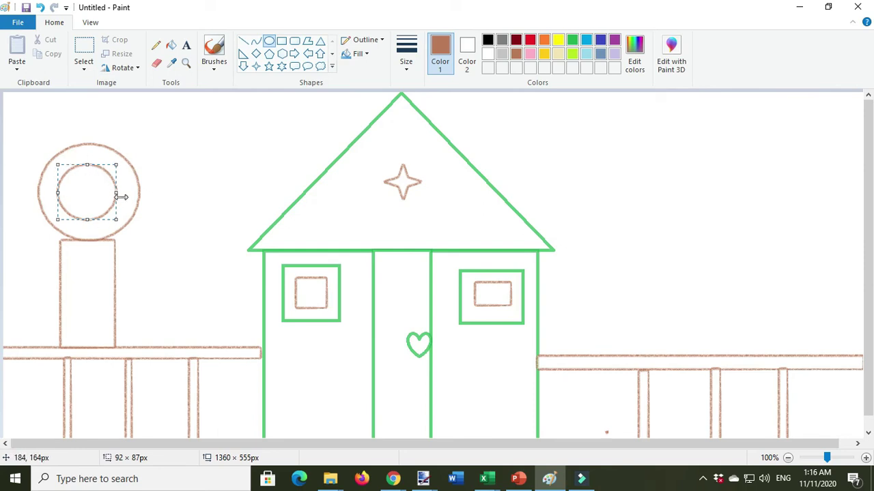
mouse_move(86, 189)
mouse_down()
mouse_move(79, 203)
mouse_move(88, 188)
mouse_up()
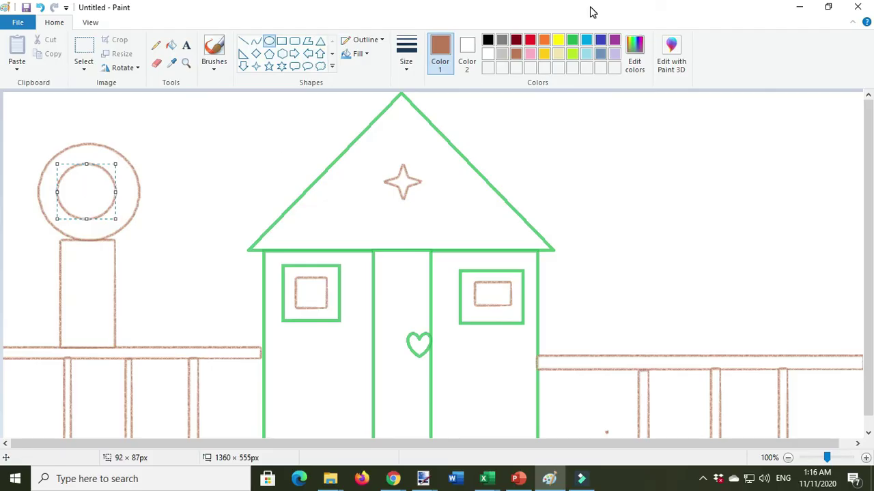
Make the inner lamp circle yellow with a crayon fill and crayon outline
click(559, 40)
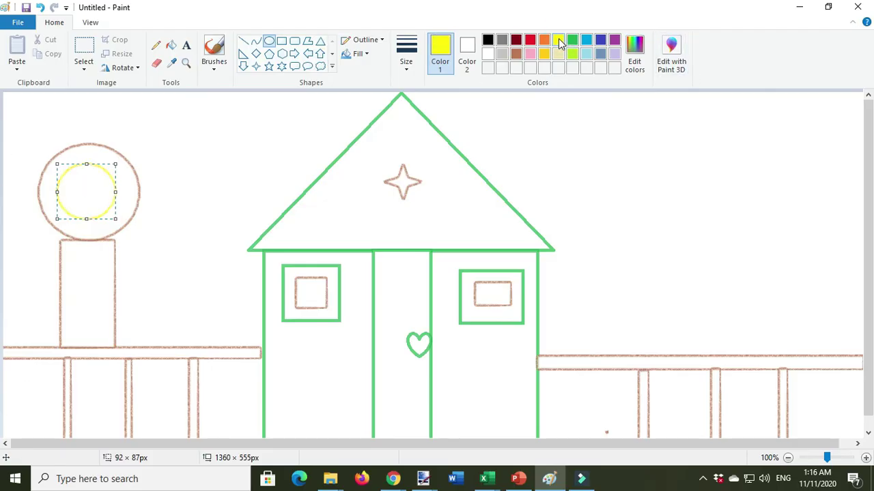
click(361, 53)
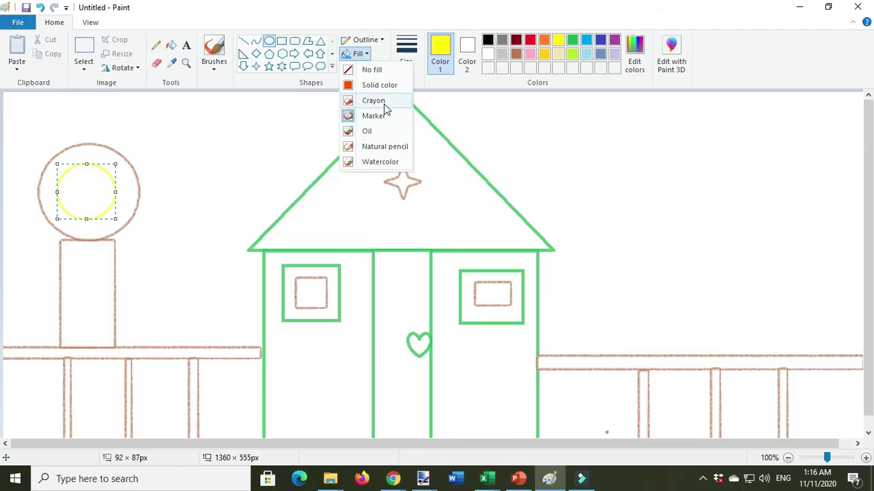
click(373, 100)
click(380, 40)
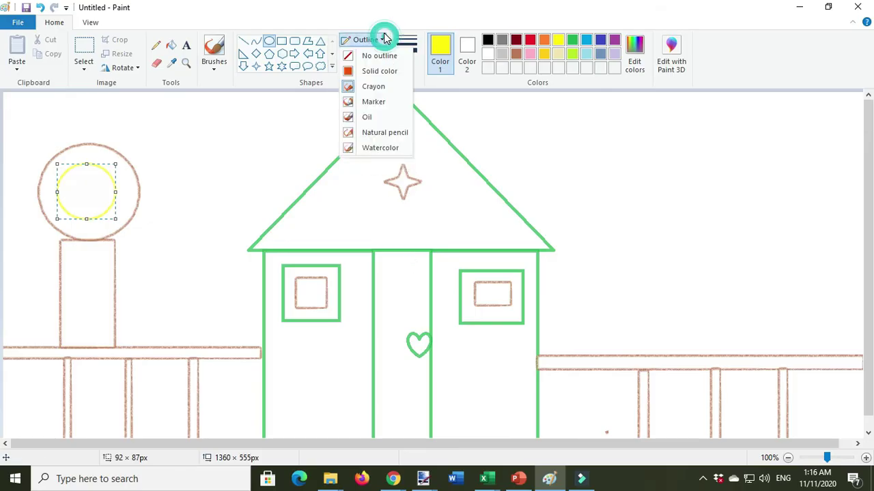
click(372, 54)
click(358, 53)
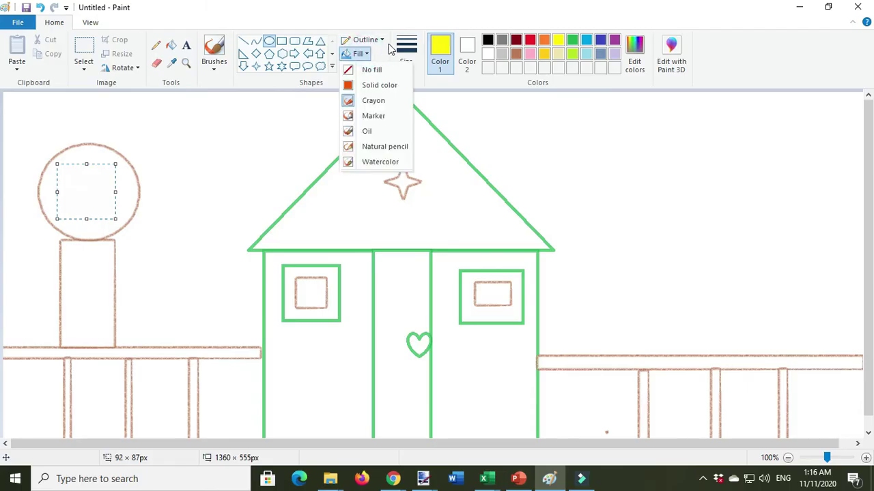
click(382, 41)
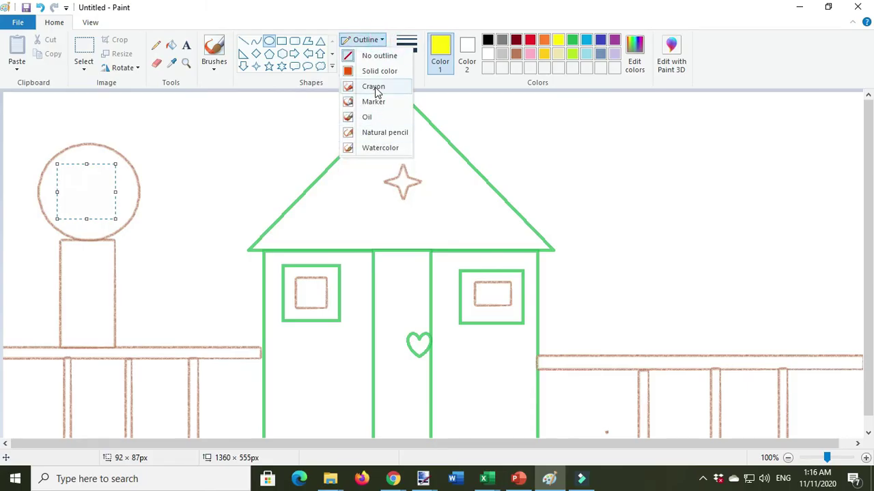
click(375, 87)
Switch the yellow circle to a thickest-size watercolor outline, then draw a yellow oval right of the house
click(381, 40)
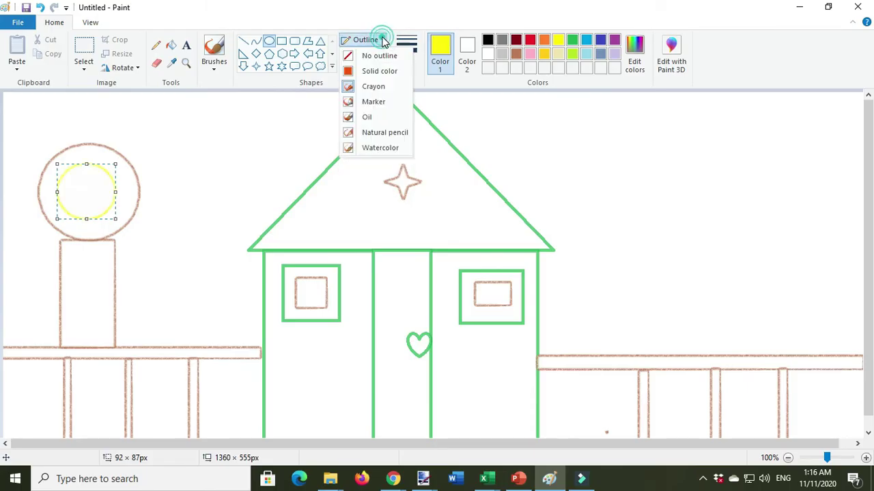
click(377, 117)
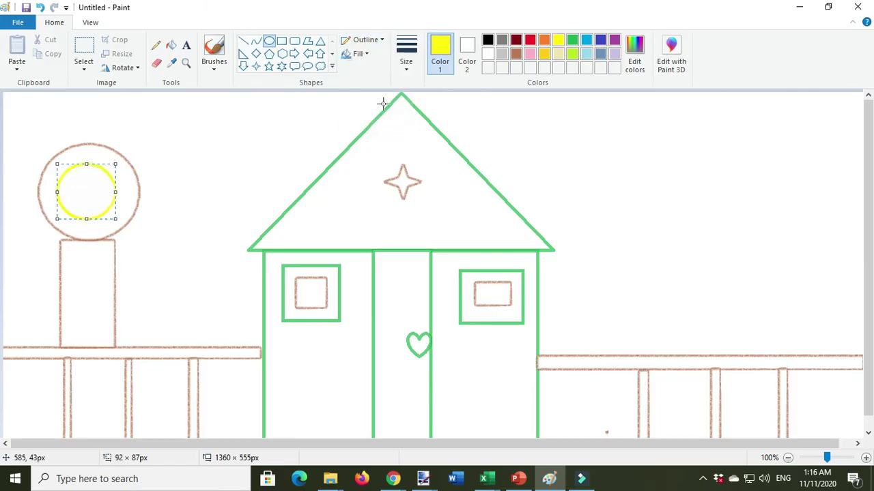
click(382, 39)
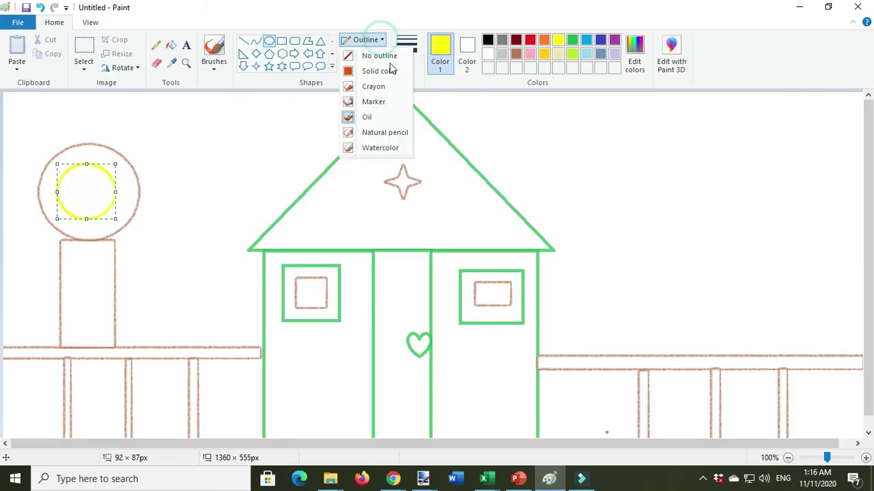
click(384, 147)
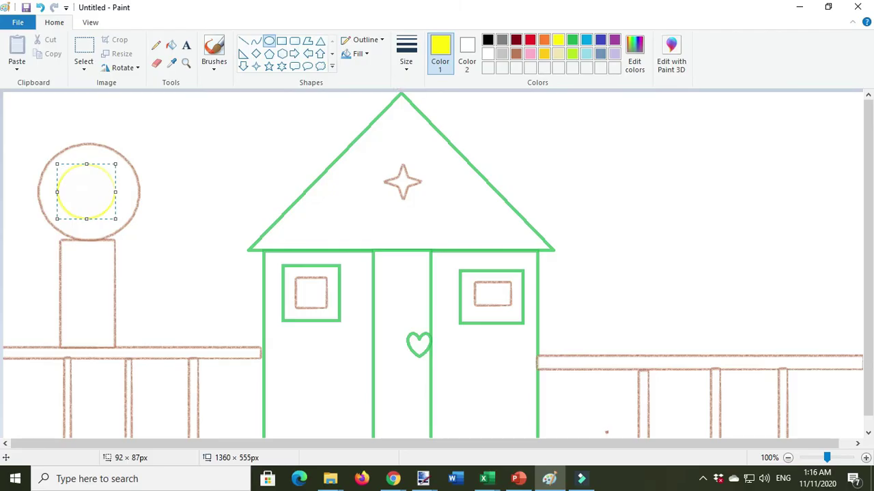
click(406, 60)
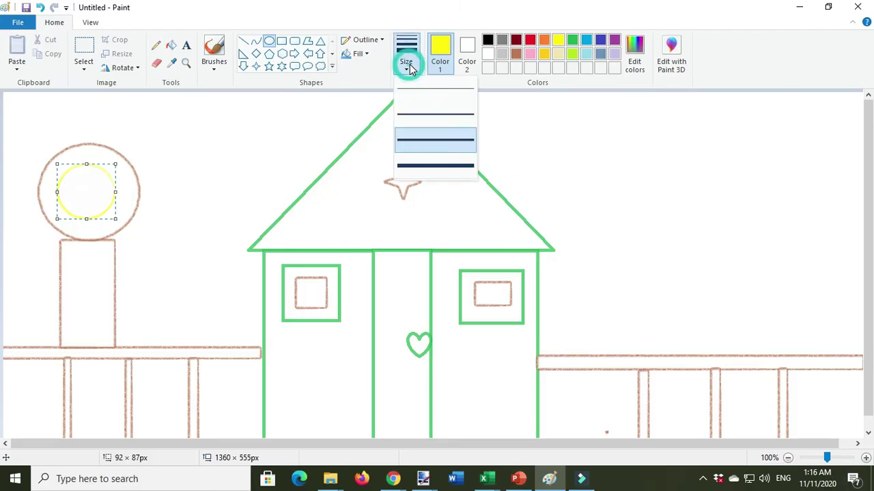
click(441, 166)
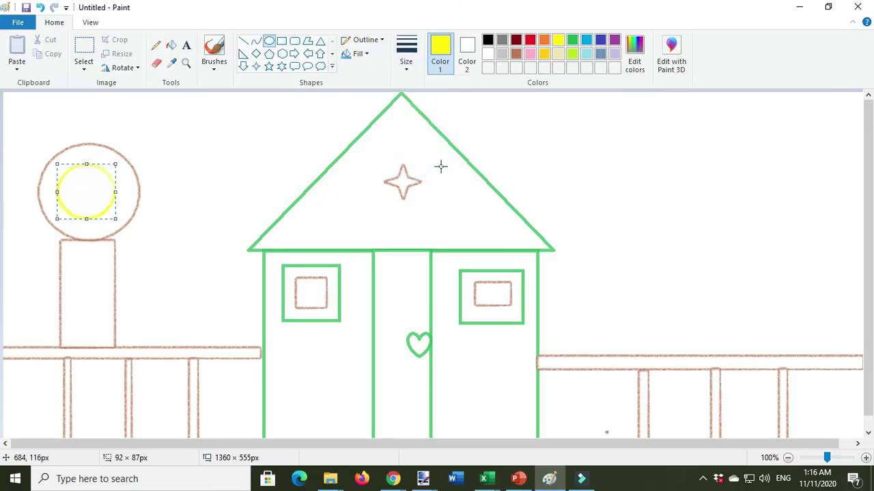
click(643, 152)
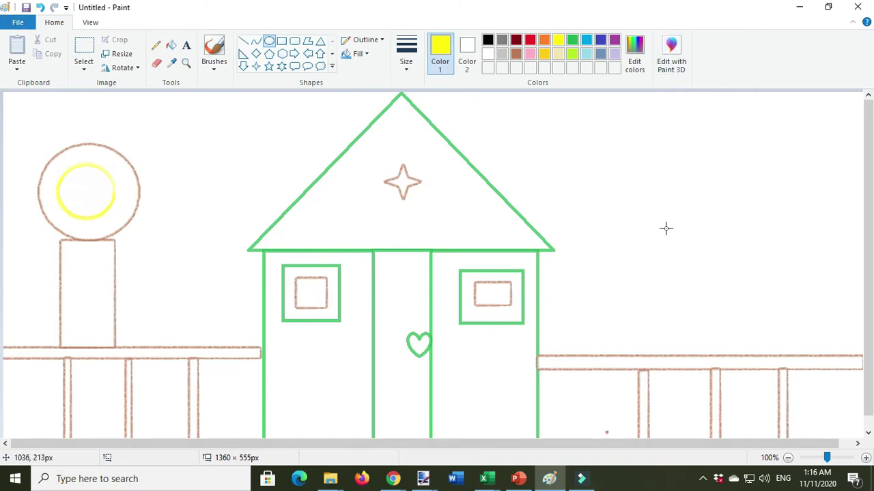
drag(677, 234, 748, 295)
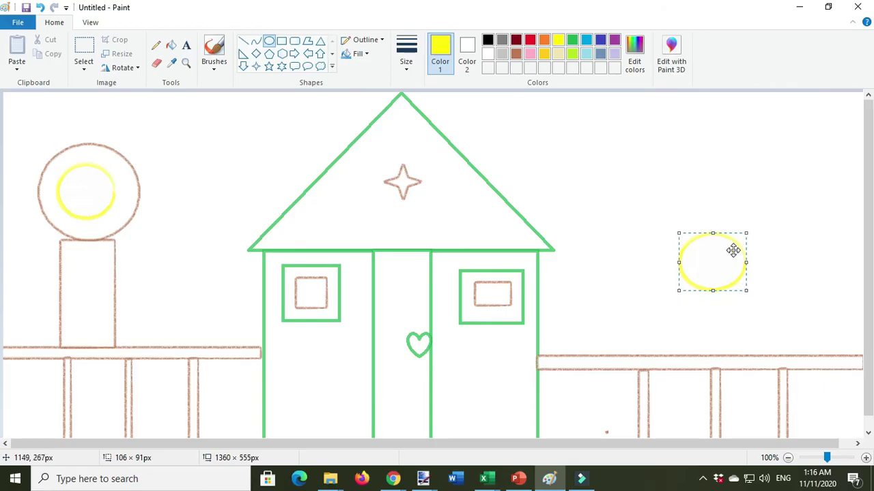
Undo the yellow ellipse and draw a trial crayon-filled rectangle on the right fence rail
key(ctrl+z)
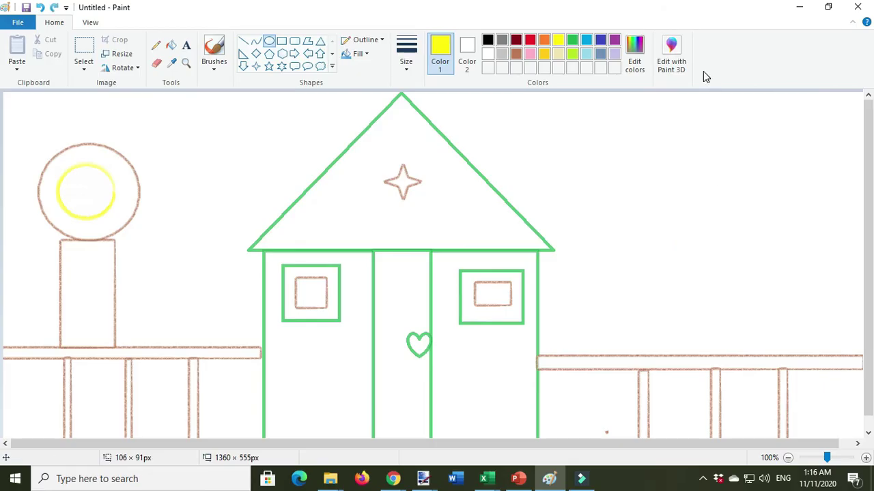
click(282, 41)
drag(675, 232, 730, 355)
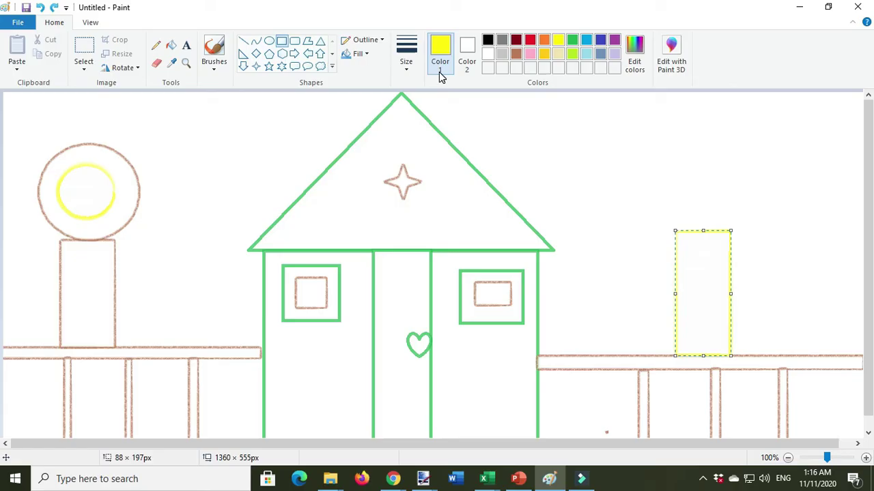
click(367, 54)
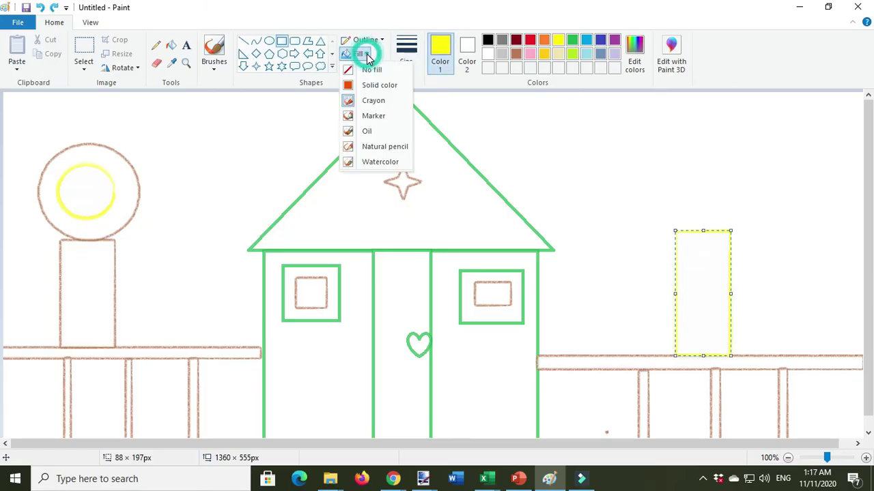
click(373, 101)
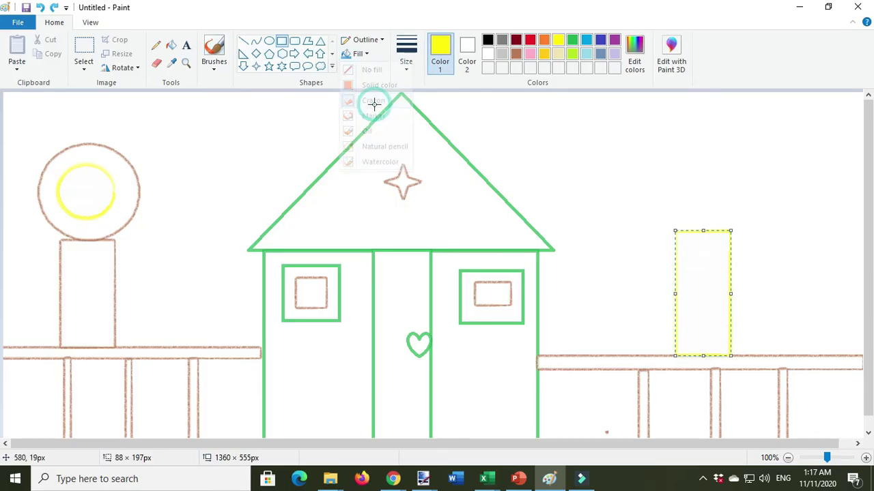
Make the trial rectangle pink with a thick outline, commit it, then undo it
click(530, 54)
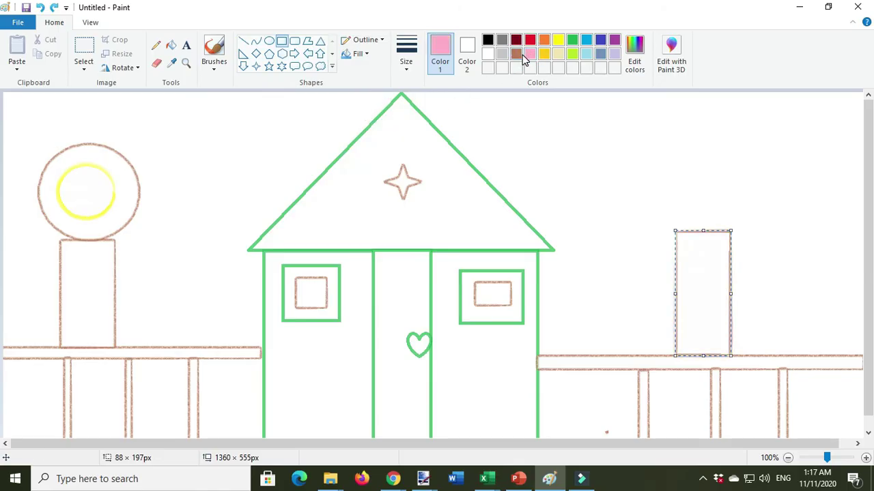
click(406, 64)
click(432, 165)
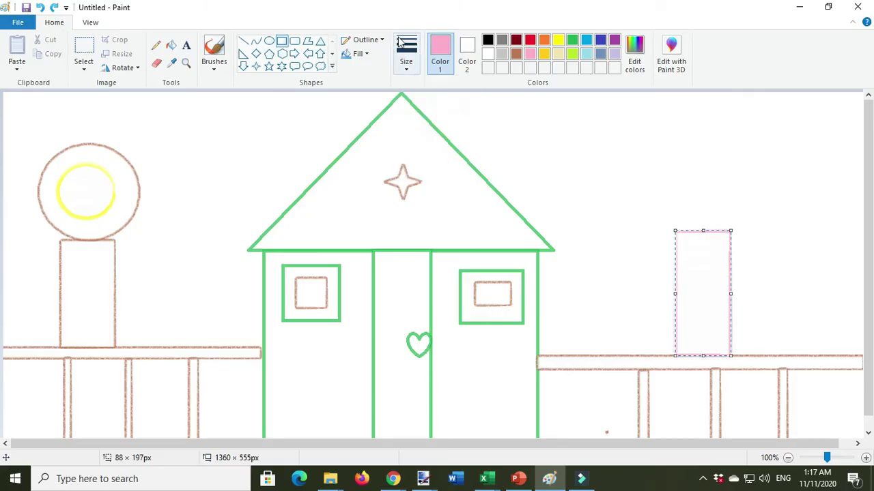
click(382, 39)
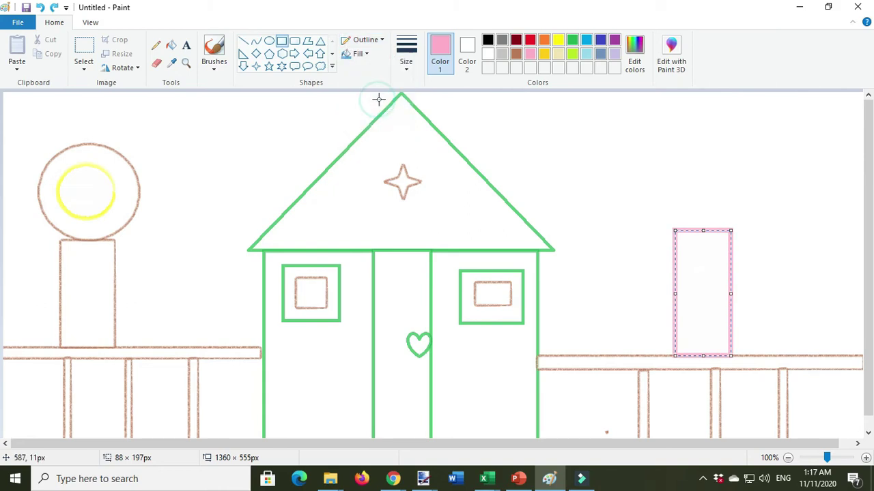
click(759, 191)
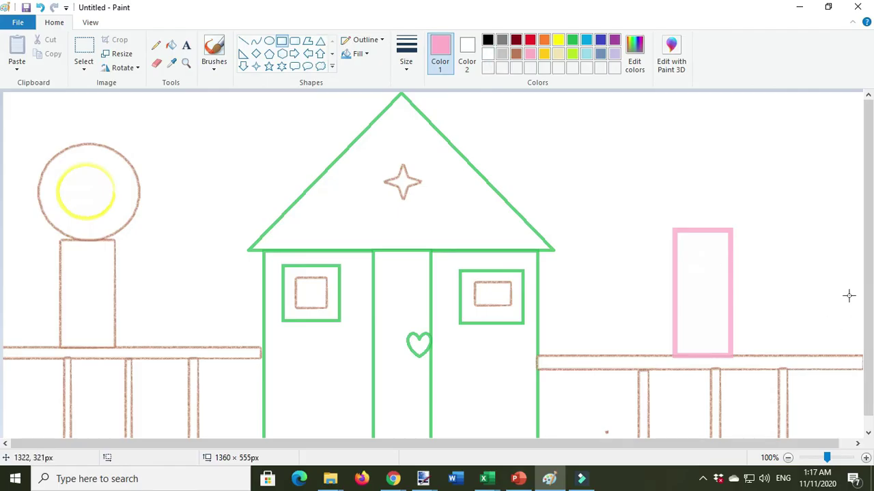
key(ctrl+z)
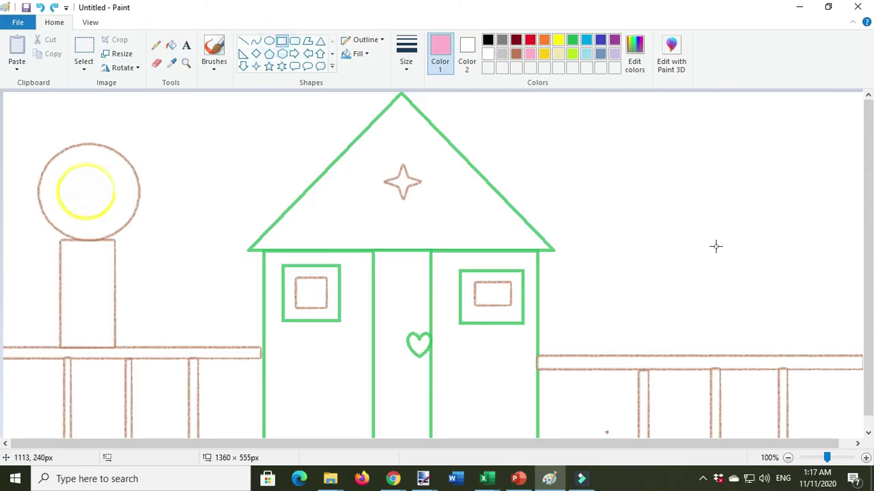
Draw a thick-lined pink pole rectangle on the right rail with crayon outline and marker fill
click(405, 68)
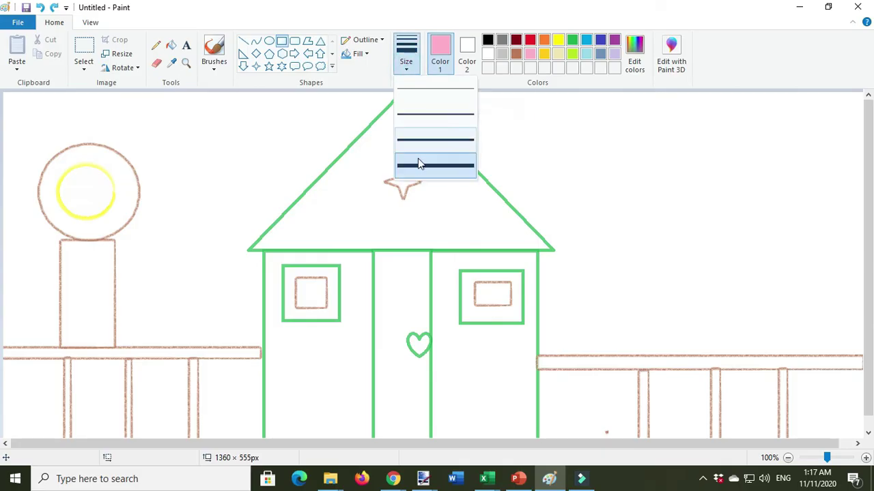
click(419, 165)
drag(675, 230, 713, 355)
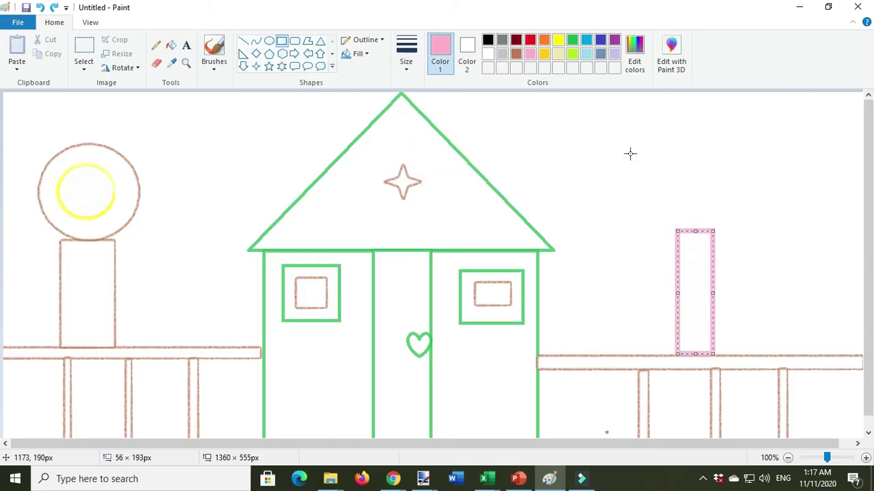
click(379, 39)
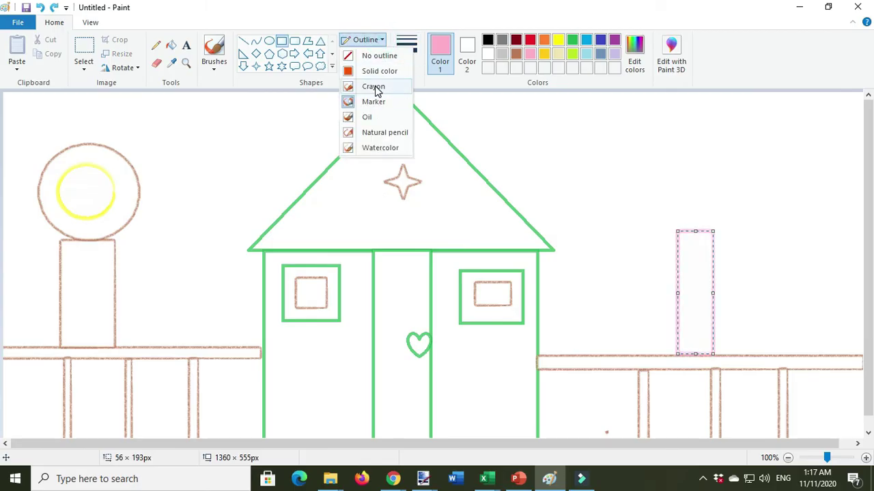
click(374, 87)
click(358, 53)
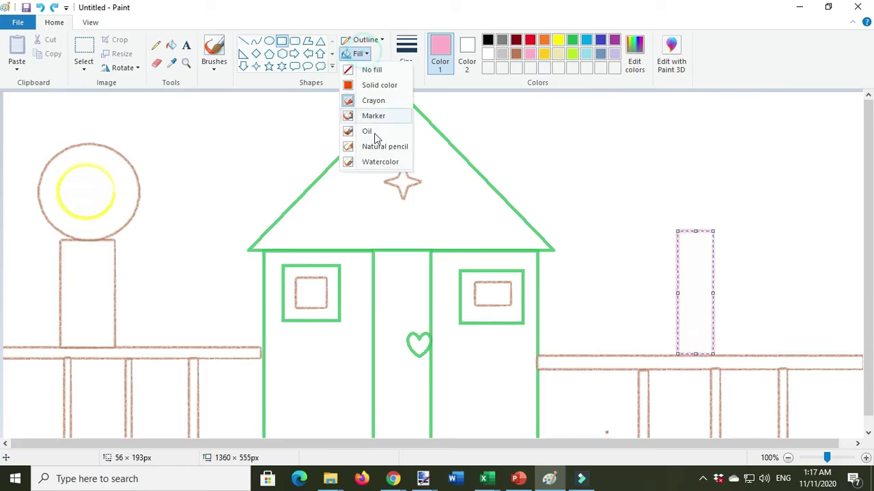
click(381, 116)
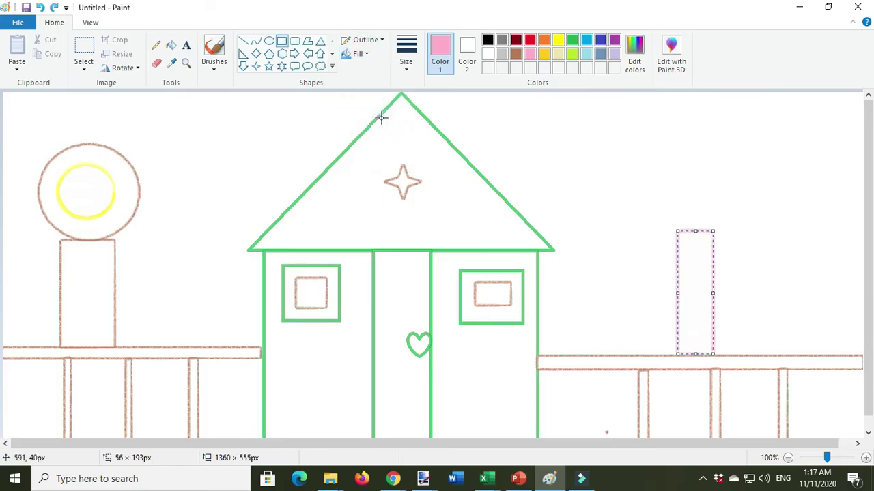
click(823, 177)
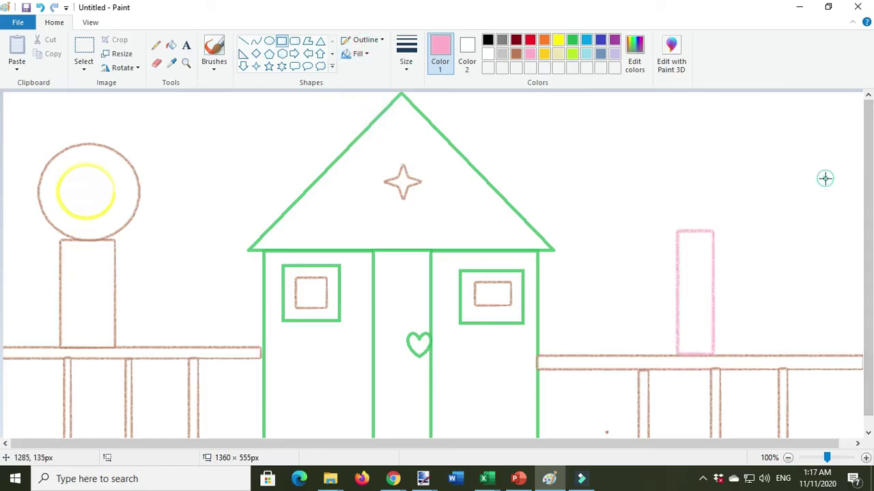
Draw a pink circle centred above the pole with a smaller yellow circle inside it
click(269, 41)
drag(635, 138, 733, 227)
drag(688, 191, 697, 194)
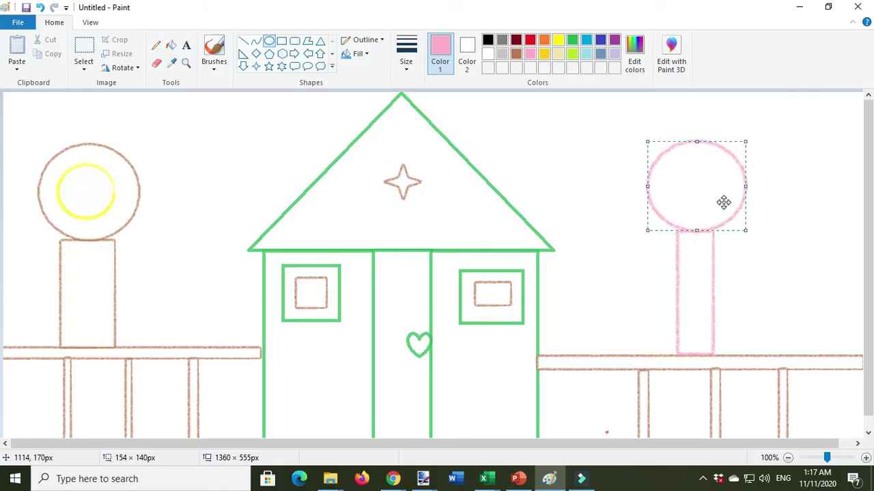
click(817, 225)
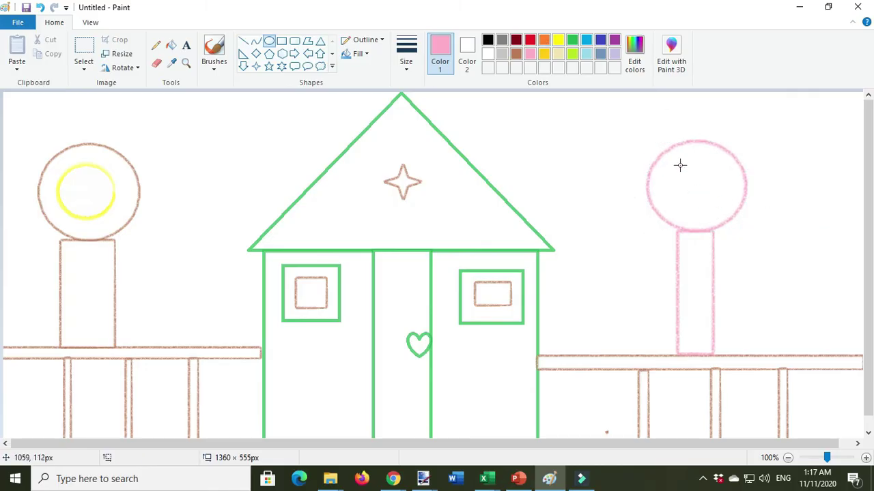
drag(678, 165, 723, 209)
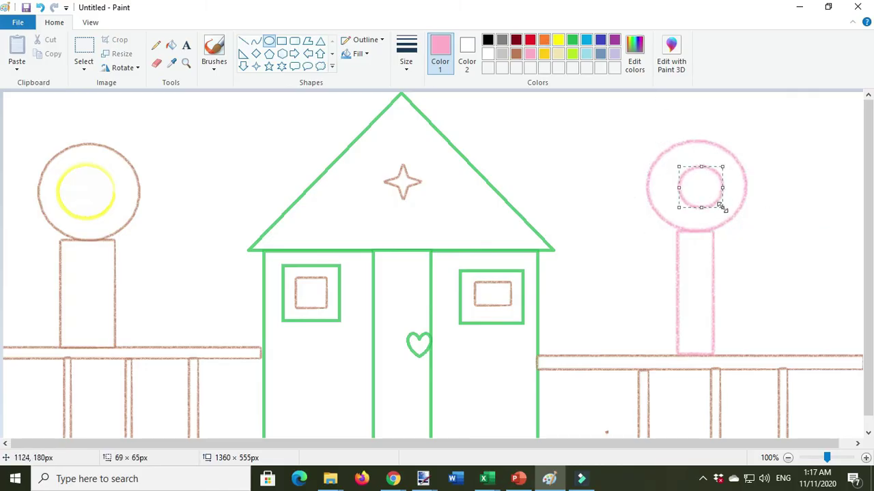
click(558, 39)
click(811, 167)
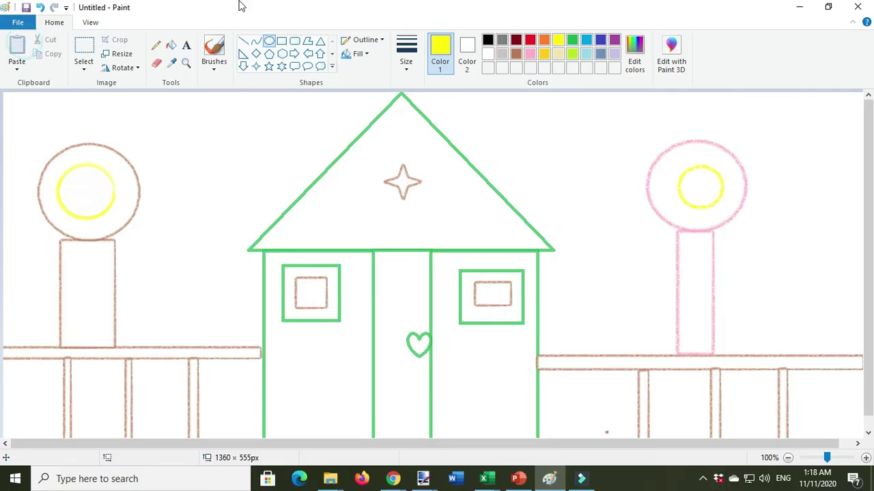
Open Save as and browse to the Desktop folder that holds My dream house
click(17, 26)
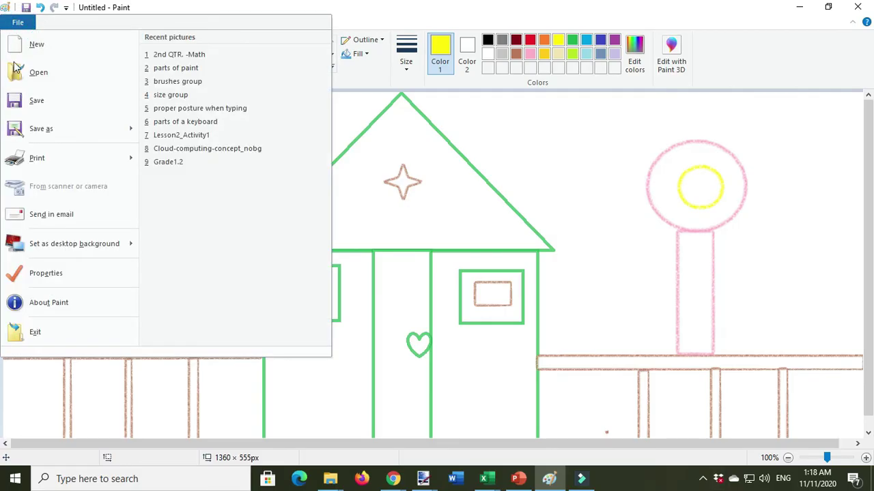
click(53, 129)
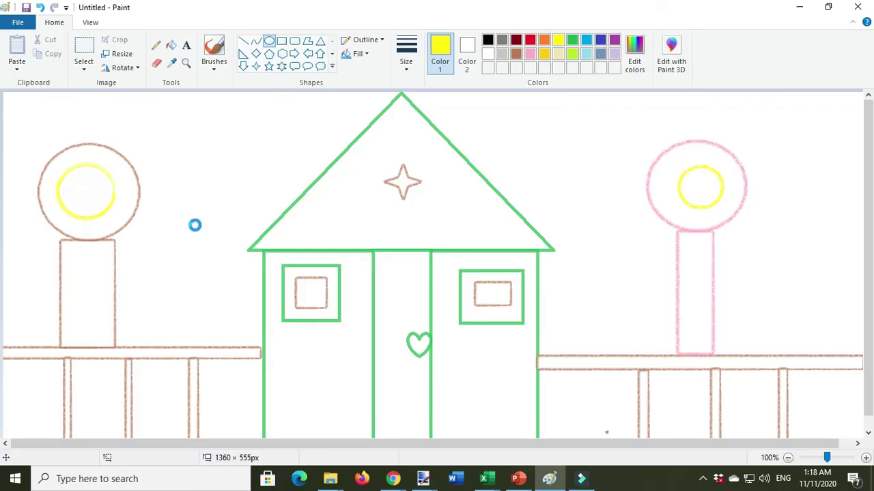
key(alt+Tab)
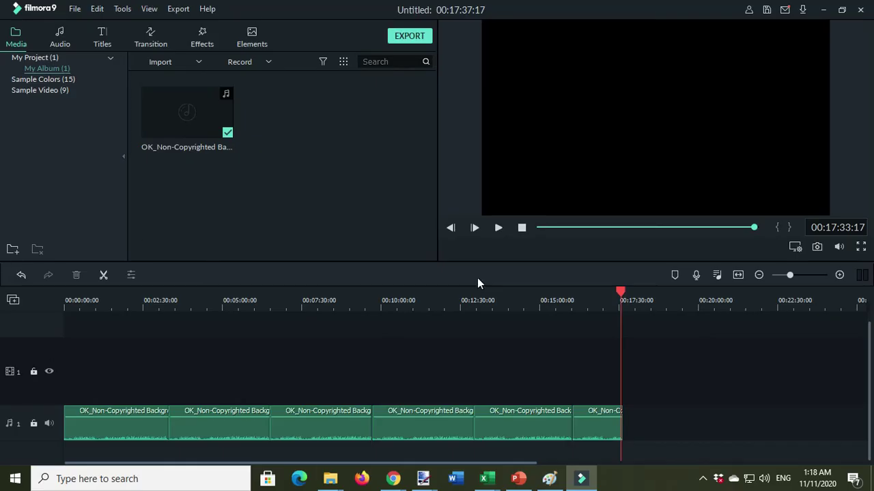
click(823, 10)
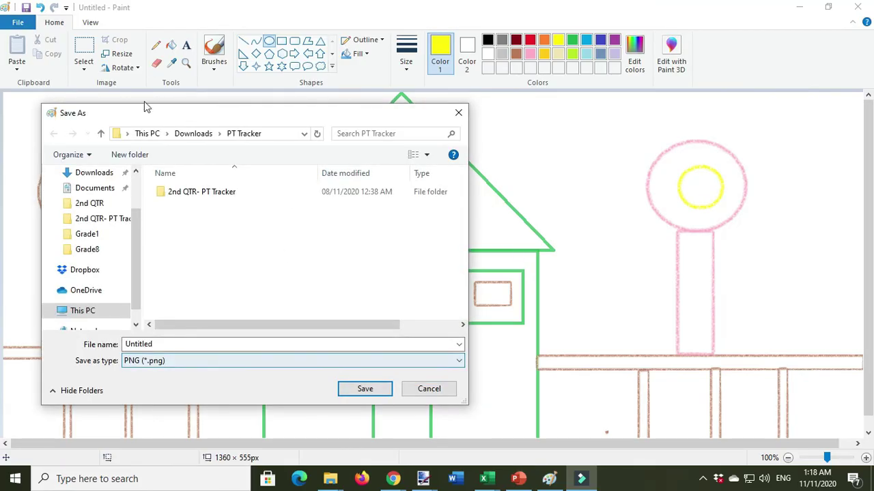
scroll(135, 248, up, 2)
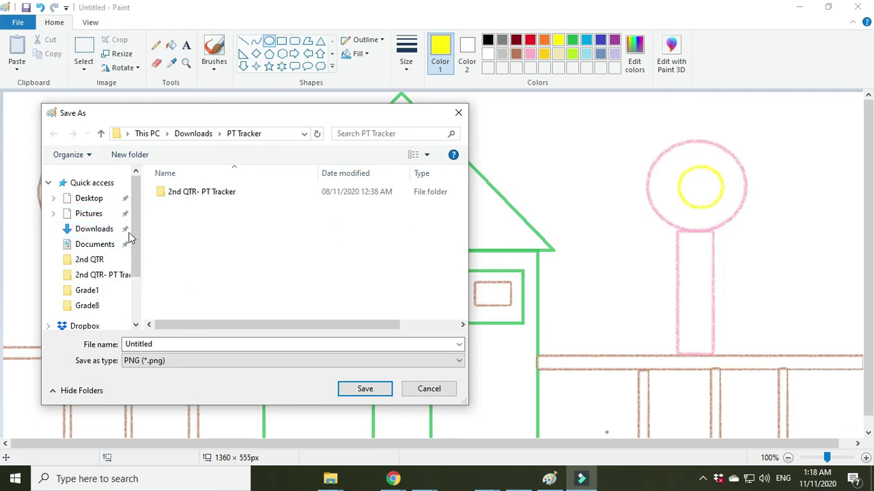
click(96, 198)
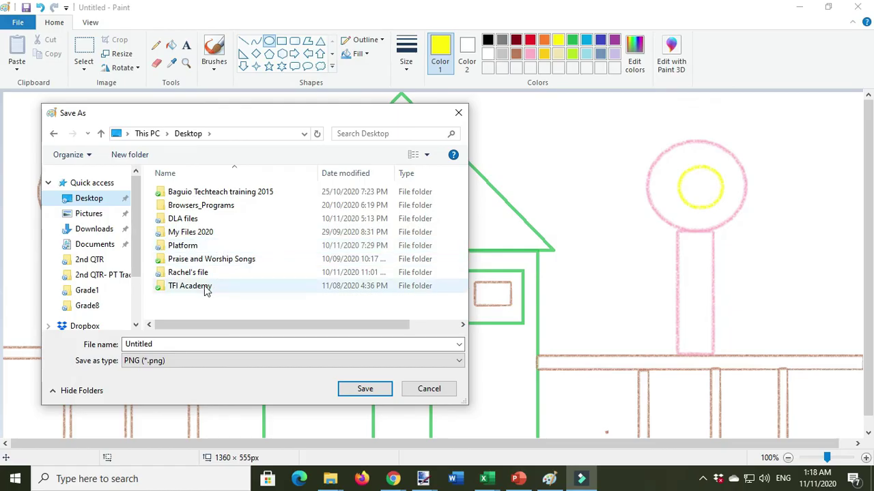
click(191, 275)
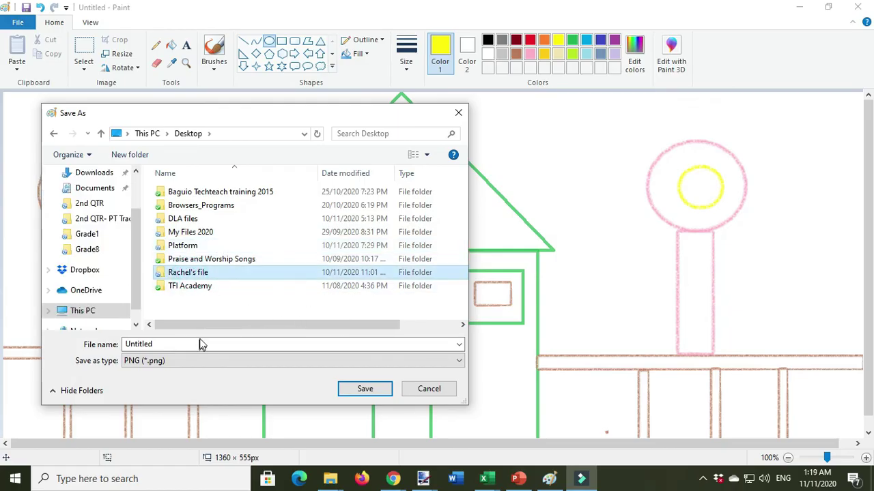
double_click(218, 274)
Name the file 'My dream house1' and save it as a PNG
double_click(167, 344)
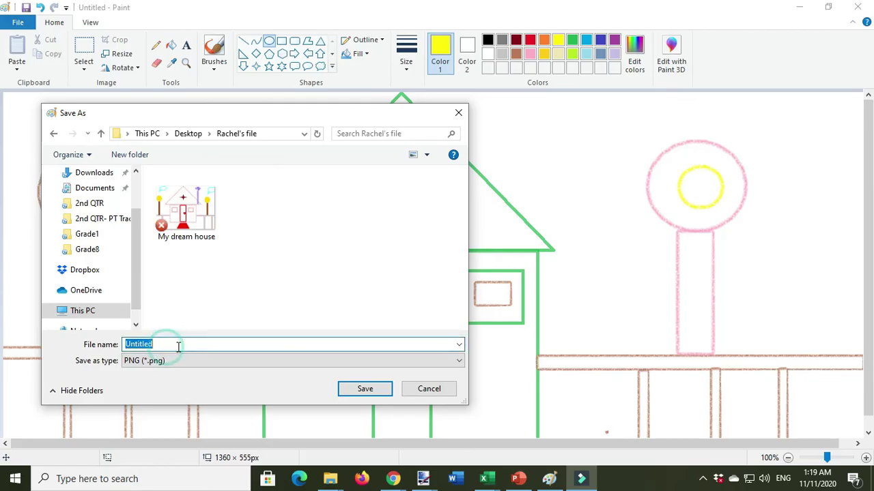
text(My)
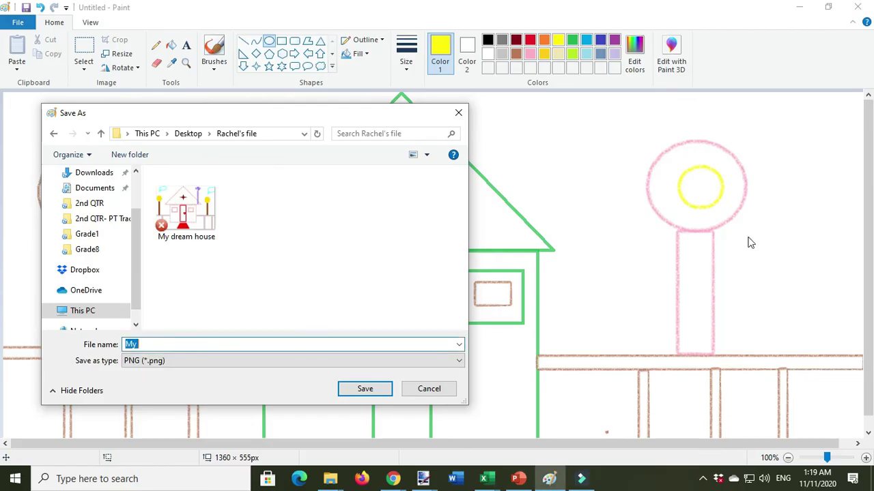
click(157, 344)
text(dream)
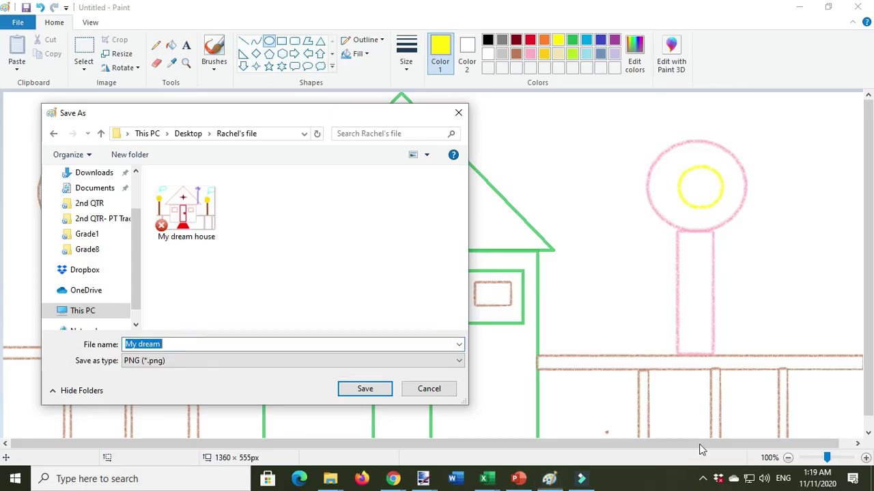
click(225, 343)
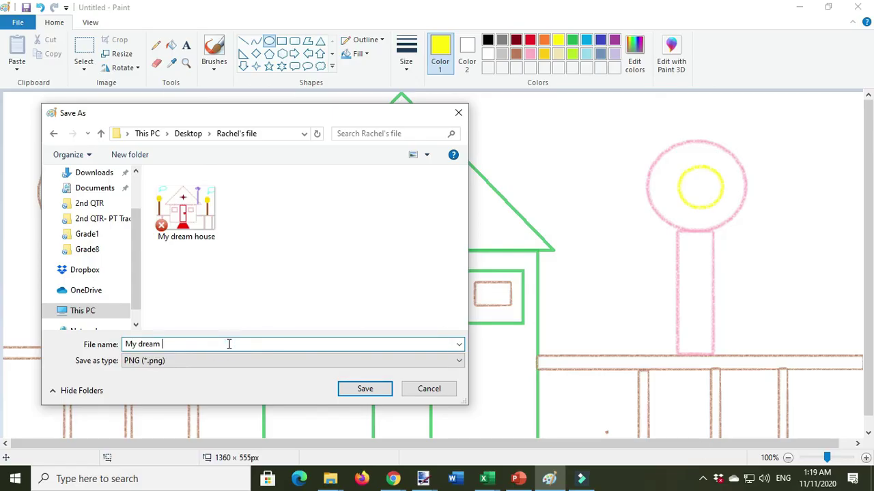
text(j)
key(BackSpace)
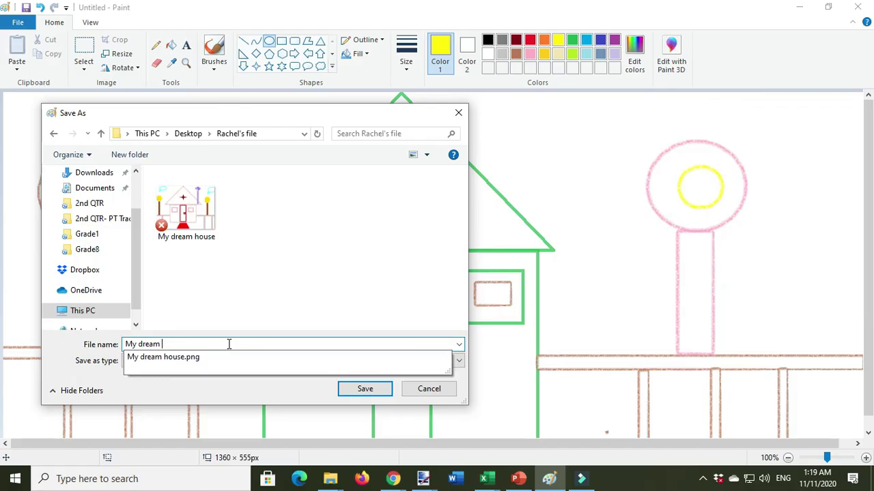
text(house1)
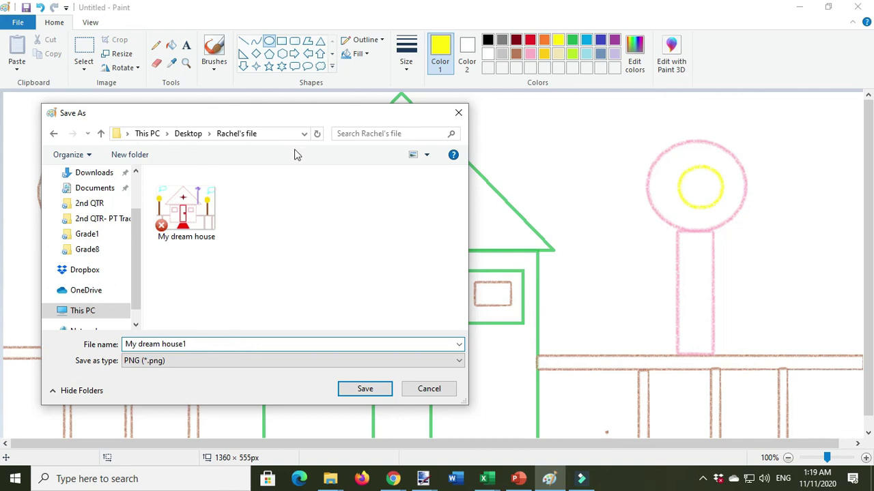
click(360, 388)
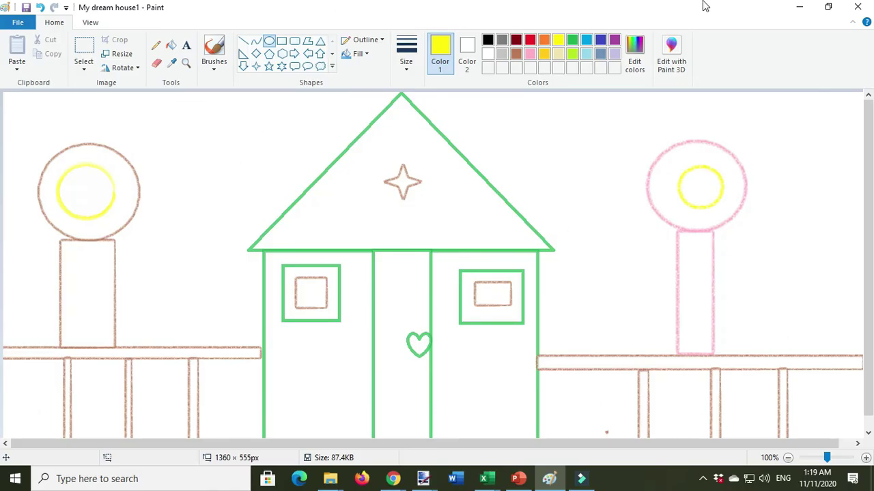
Minimize Paint and the other open windows to show the Windows desktop
click(802, 7)
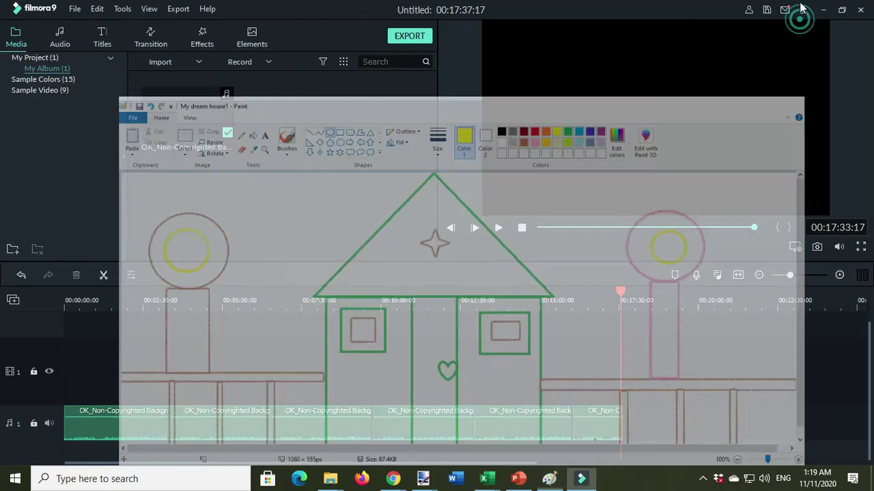
click(824, 8)
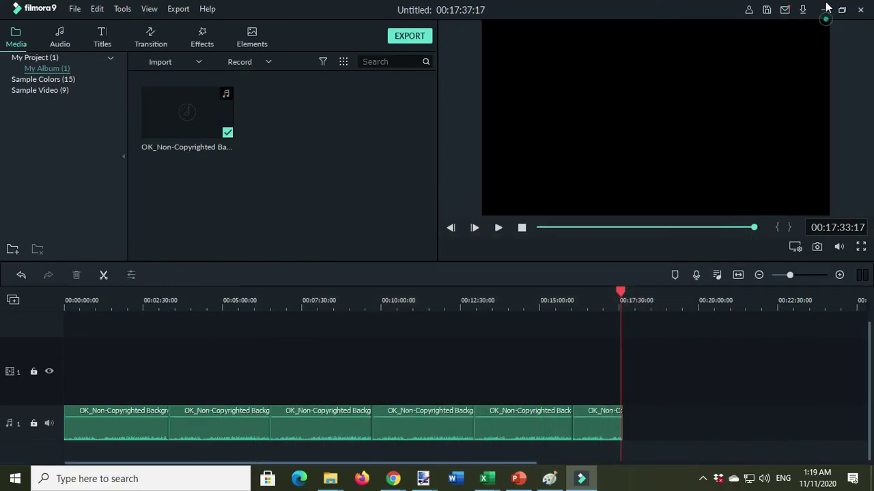
click(823, 8)
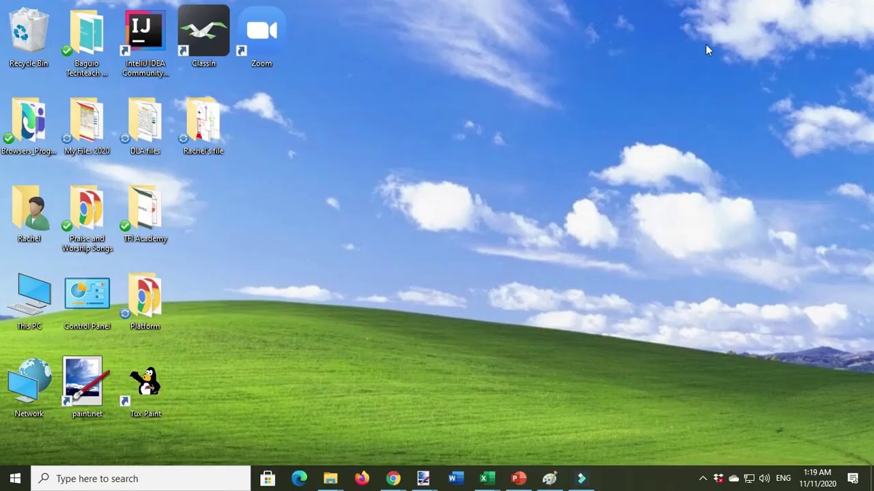
Open the saved-drawings folder on the desktop and select My dream house1
double_click(208, 131)
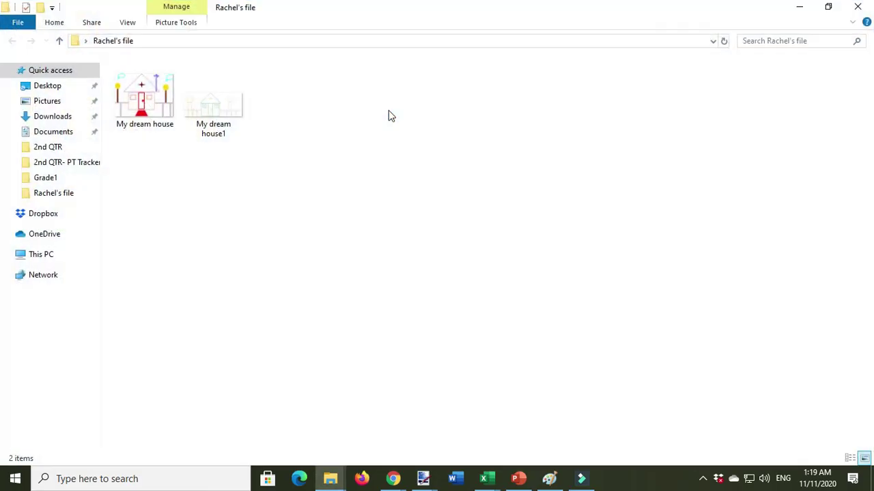
click(203, 104)
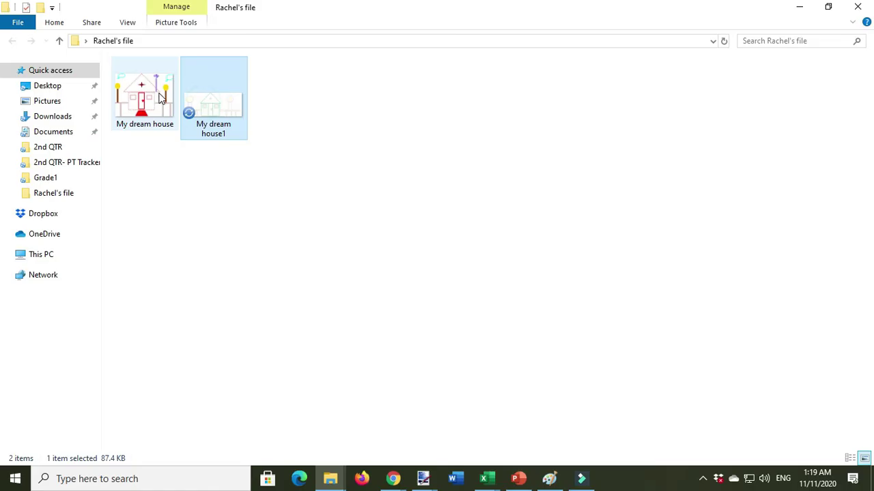
click(146, 88)
click(219, 108)
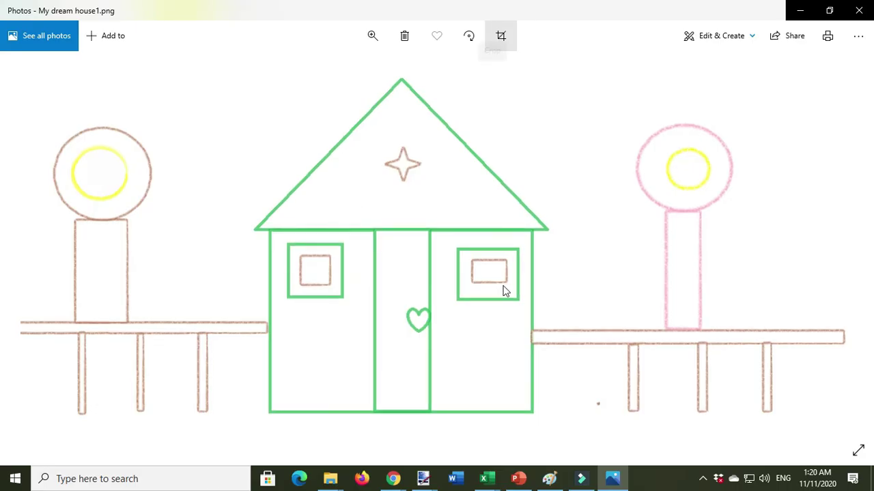
Close the Photos viewer and then the folder window
click(859, 12)
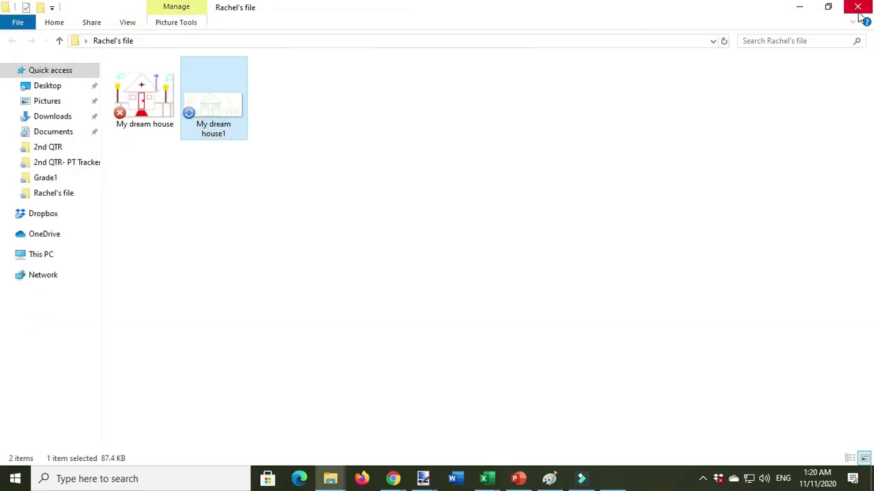
click(861, 8)
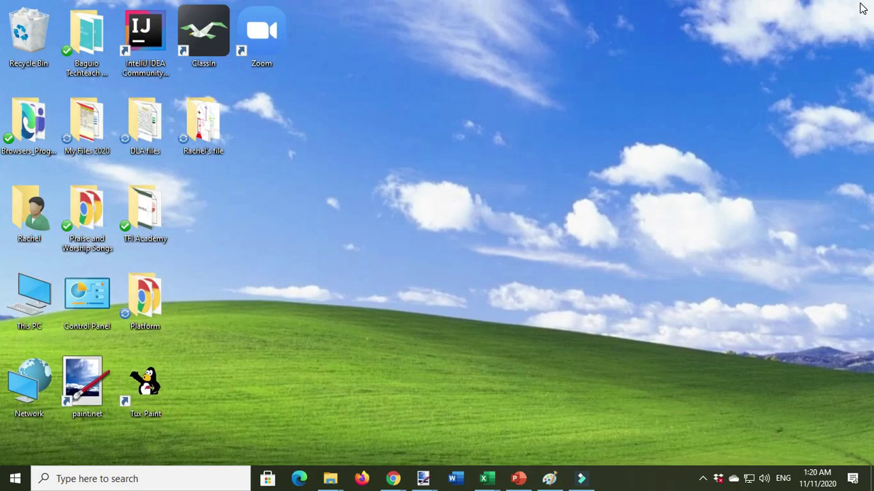